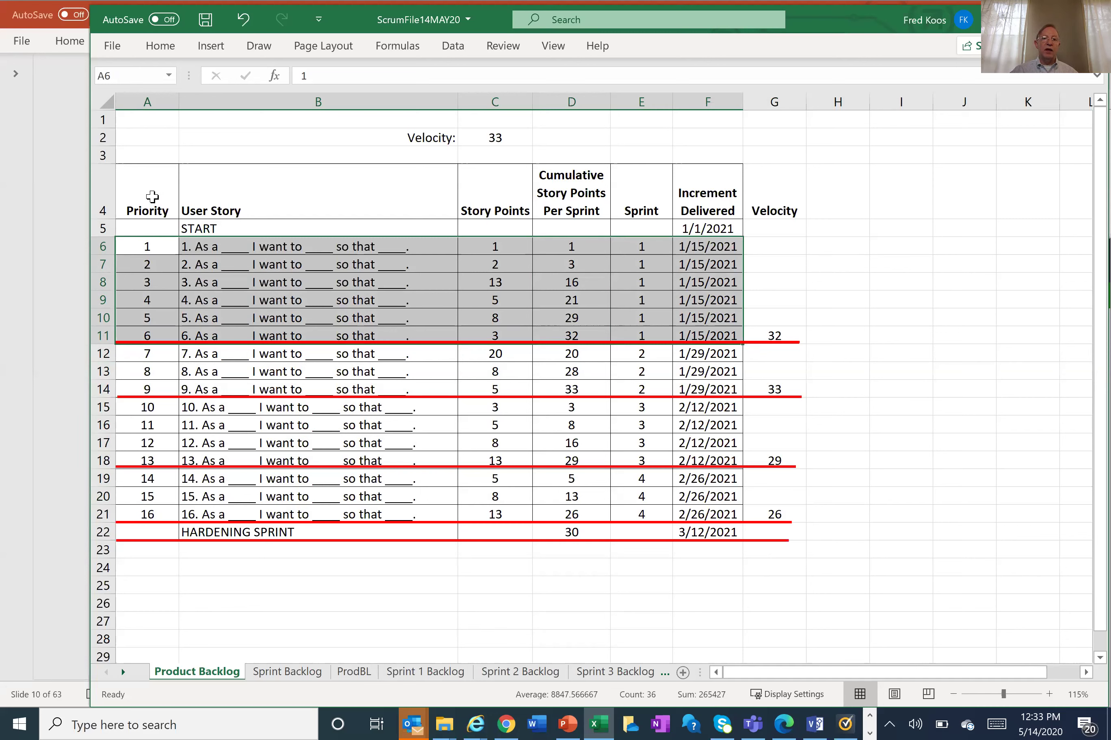
Step: Highlight the Priority and User Story columns of the product backlog table, ending on priorities 1 to 16
left_click_drag(143, 194, 143, 496)
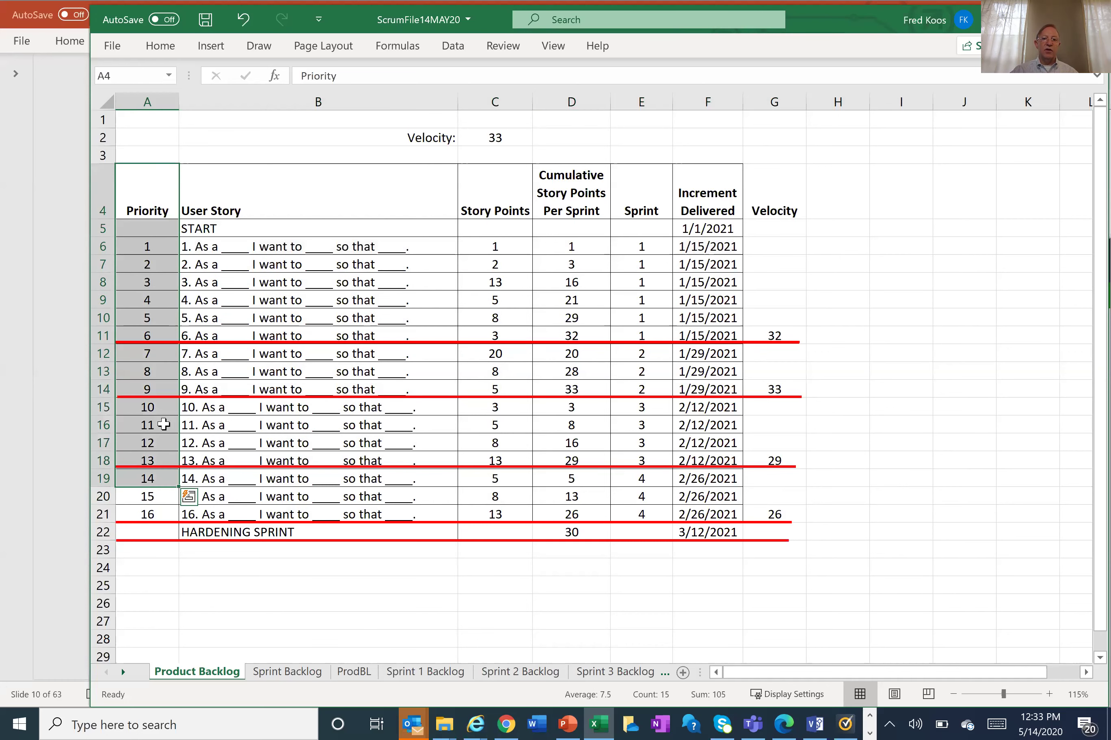
left_click_drag(294, 194, 278, 562)
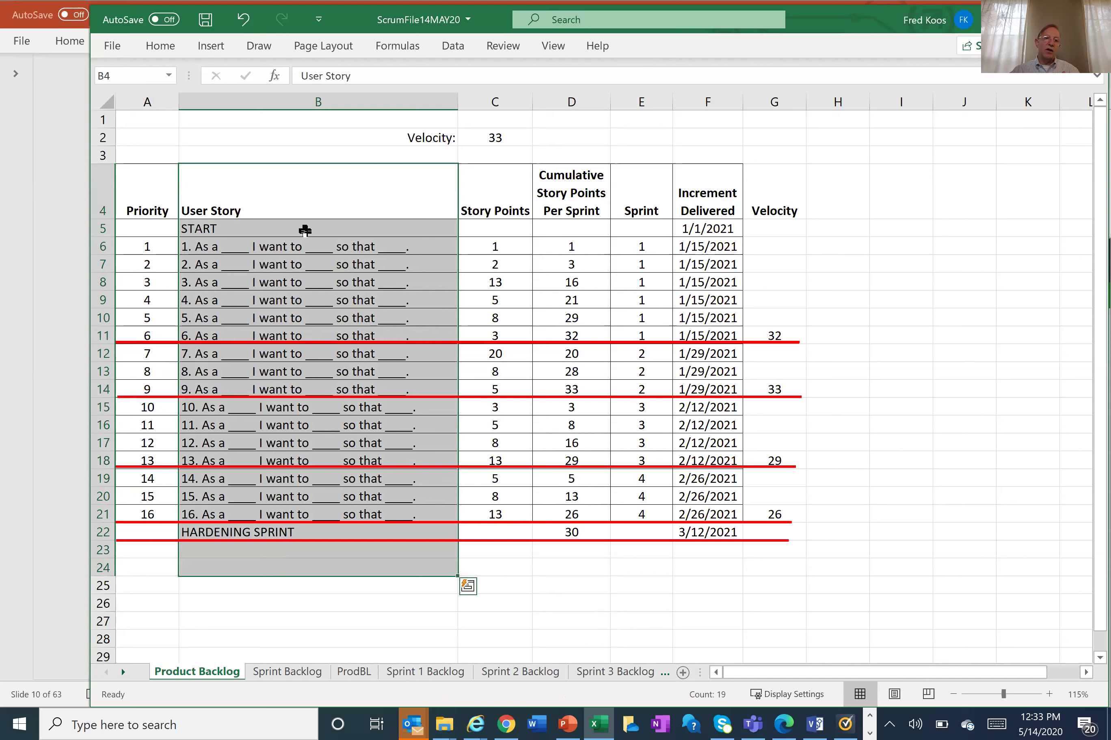
left_click_drag(138, 245, 136, 515)
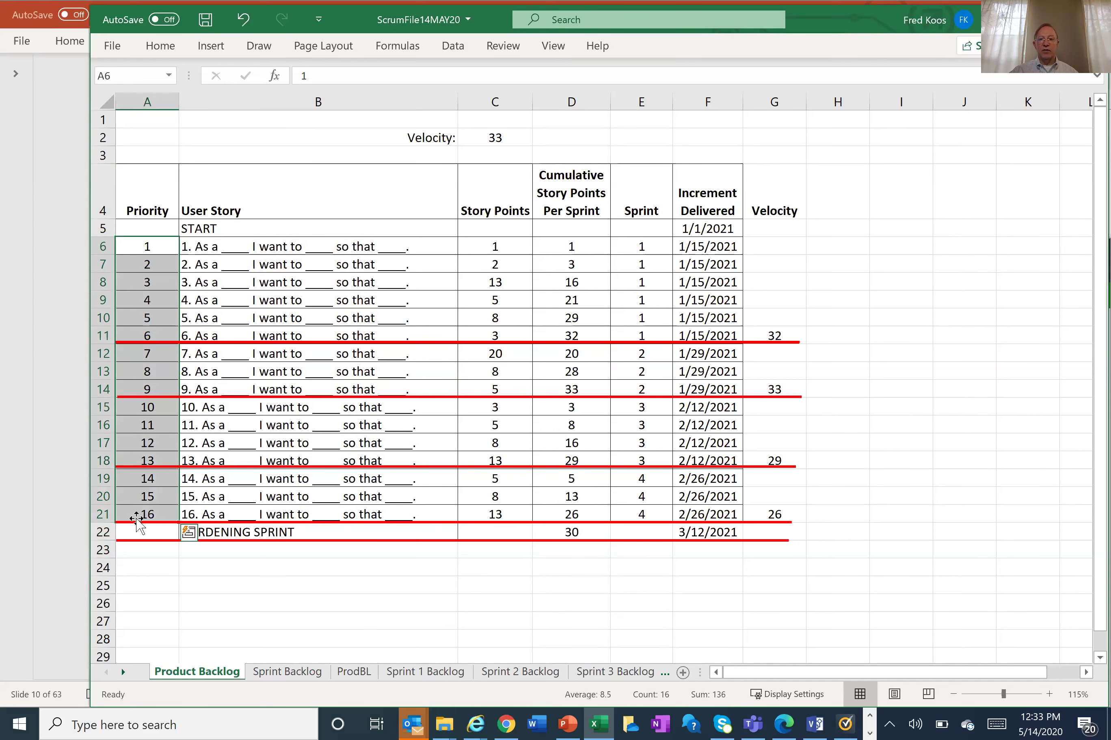
Step: Switch to the PowerPoint presentation and advance to the "7 Priority" slide
left_click(67, 225)
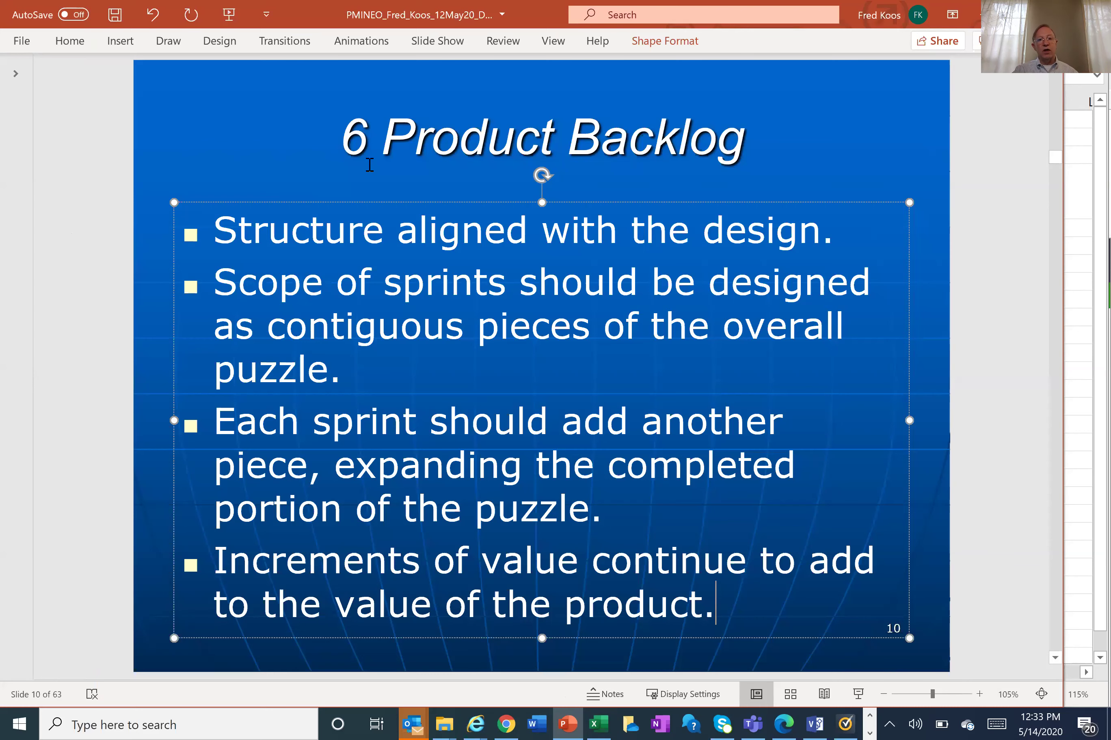
key("Page_Down")
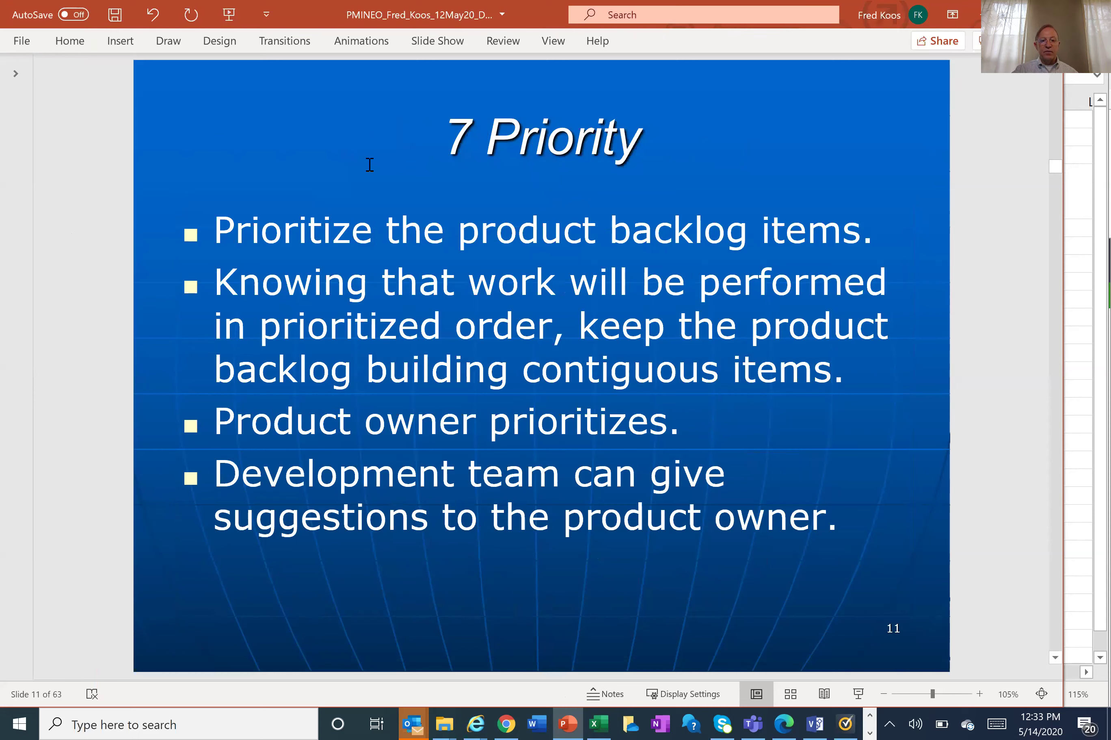
Step: Return to the Excel workbook and highlight the priority 11 and priority 1 rows, ending with the full Priority and User Story range
left_click(1075, 298)
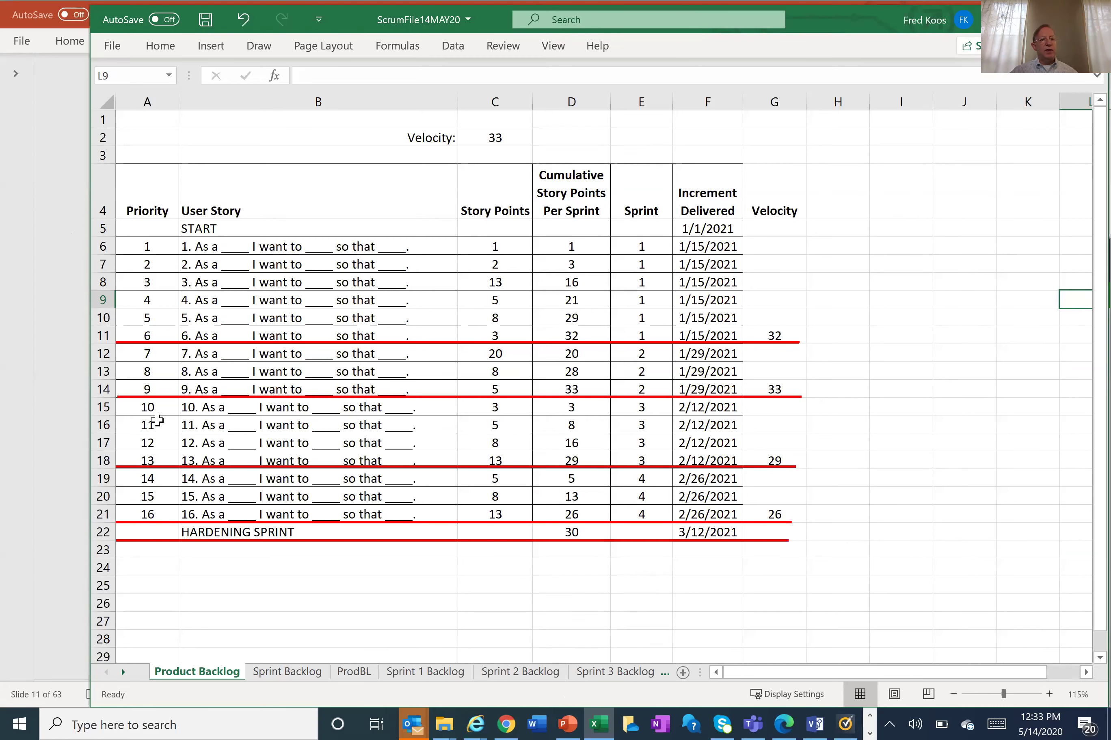
left_click(104, 425)
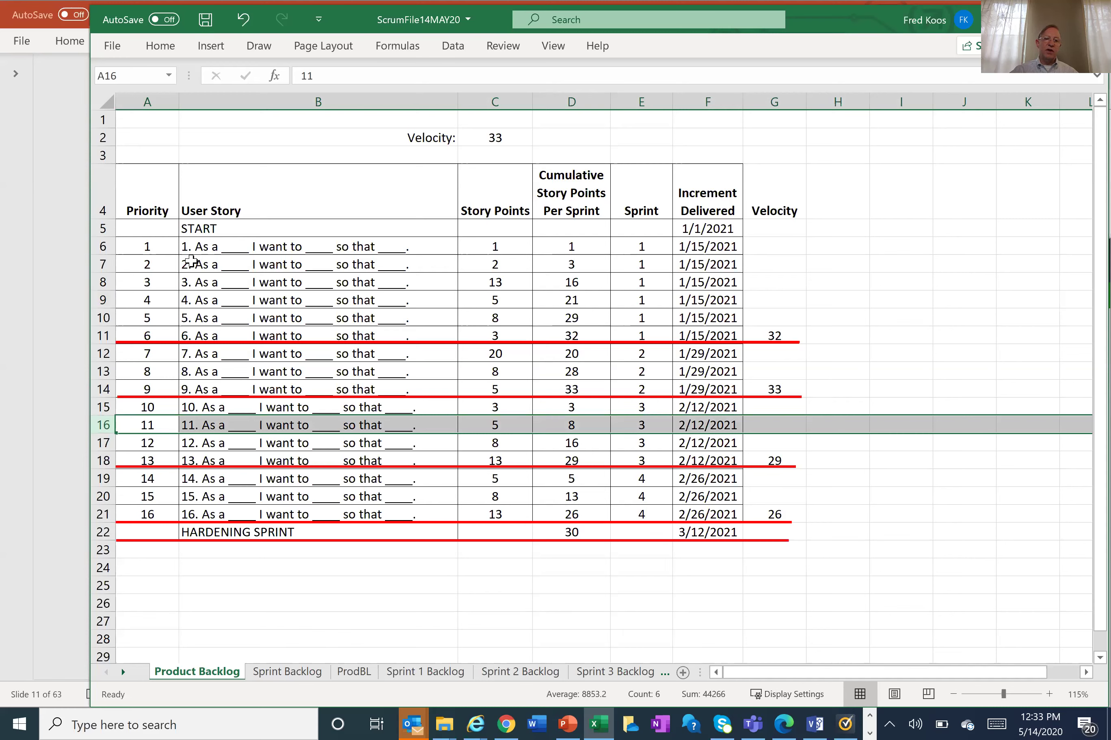
left_click_drag(151, 245, 523, 246)
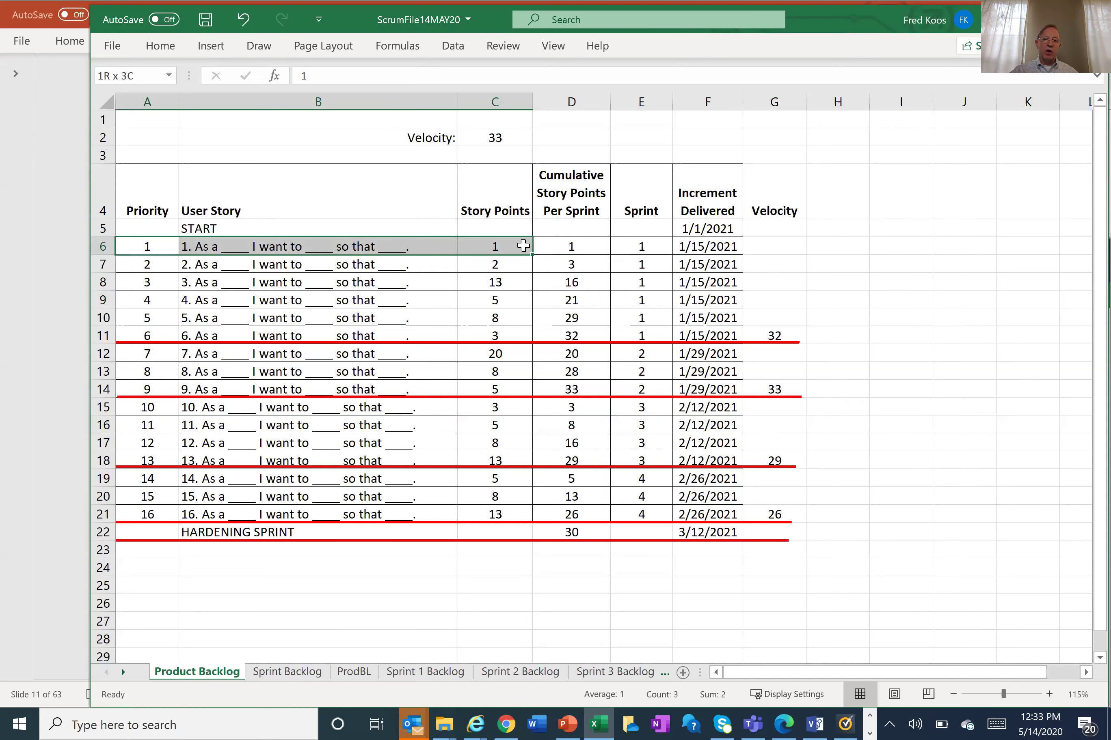
left_click(102, 426)
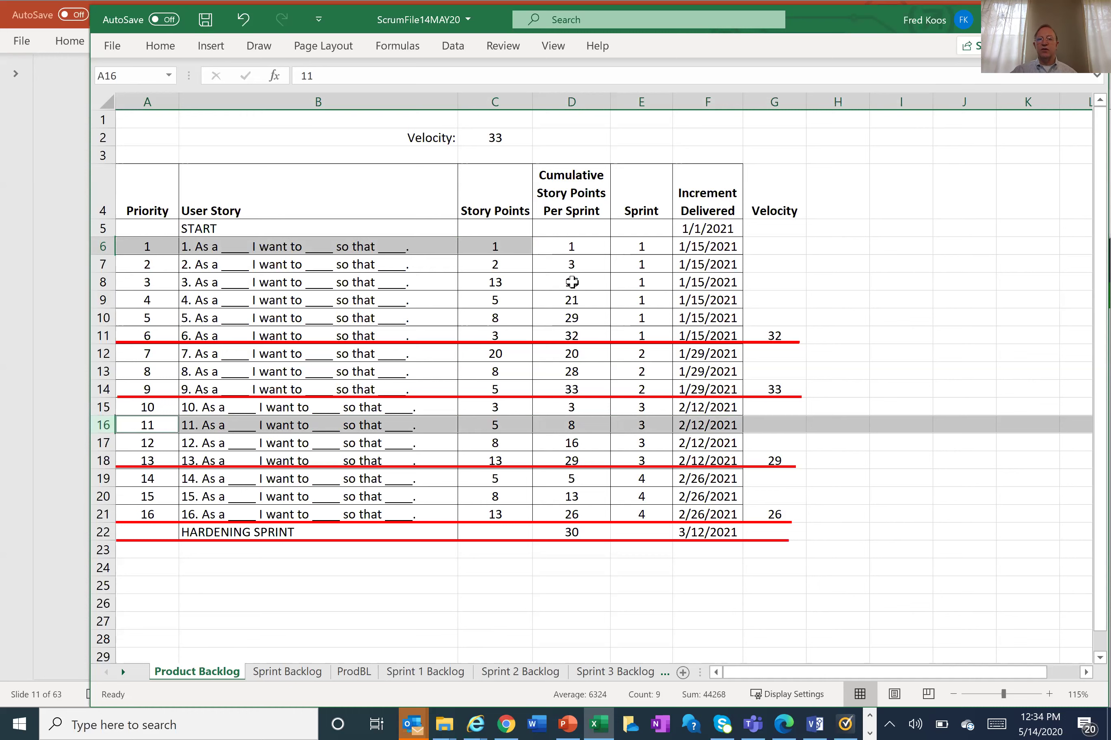
left_click(566, 246)
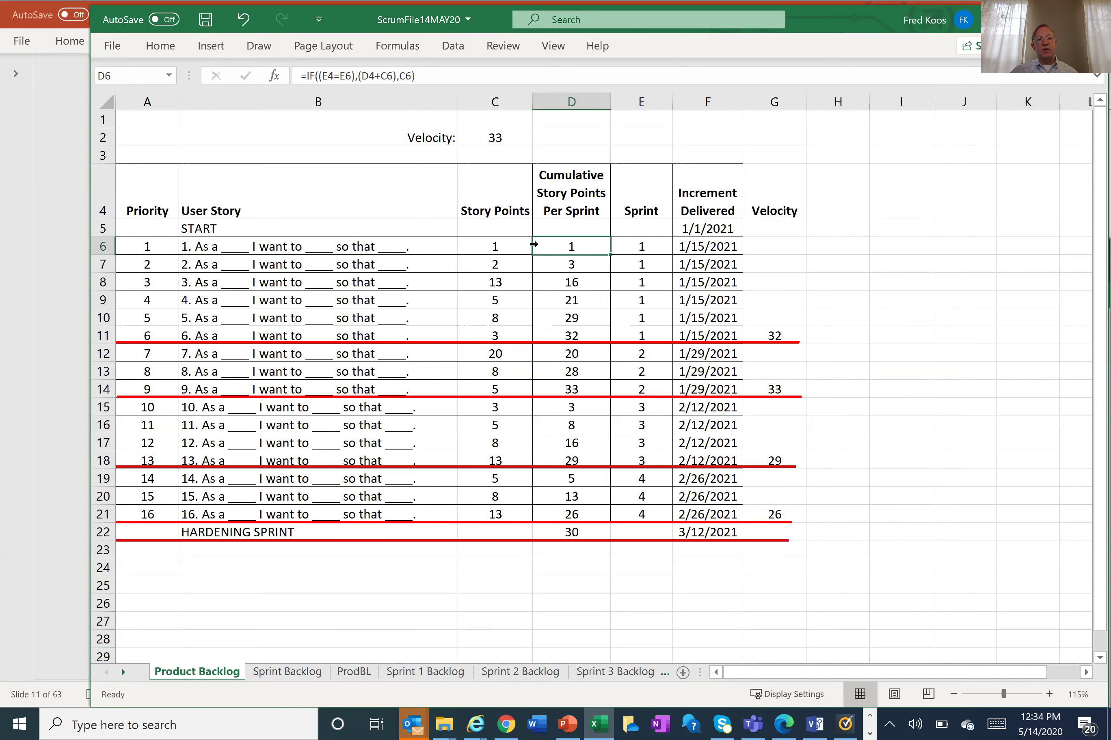
left_click(163, 246)
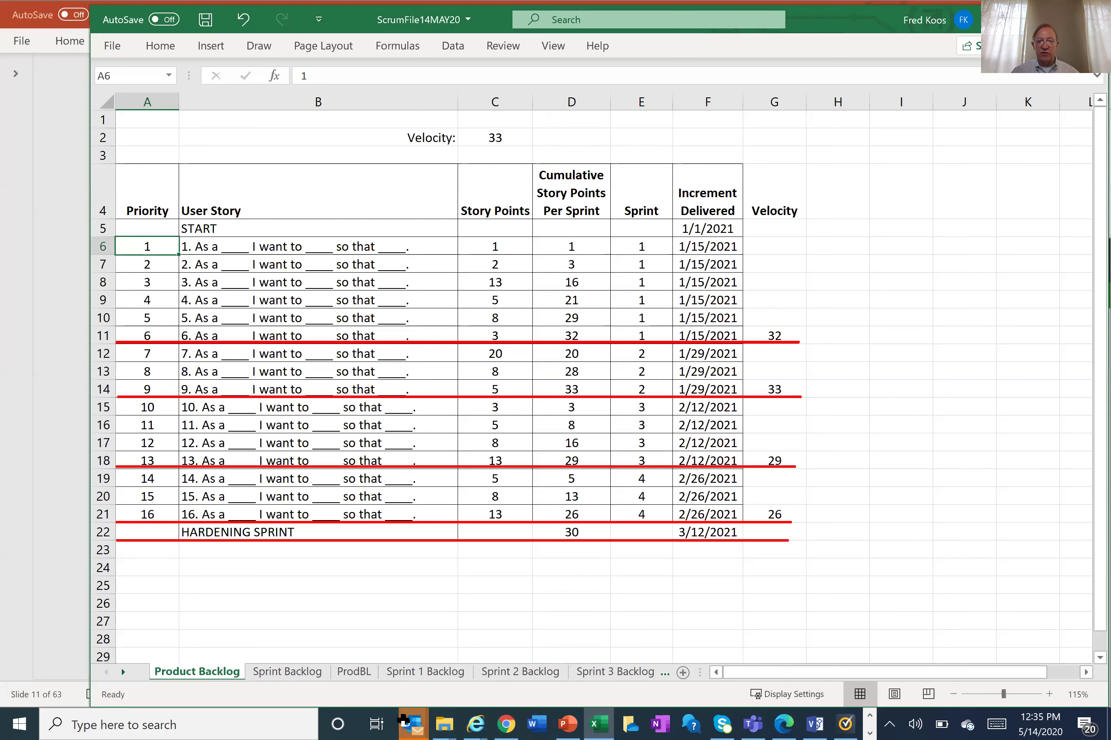
left_click_drag(147, 228, 338, 530)
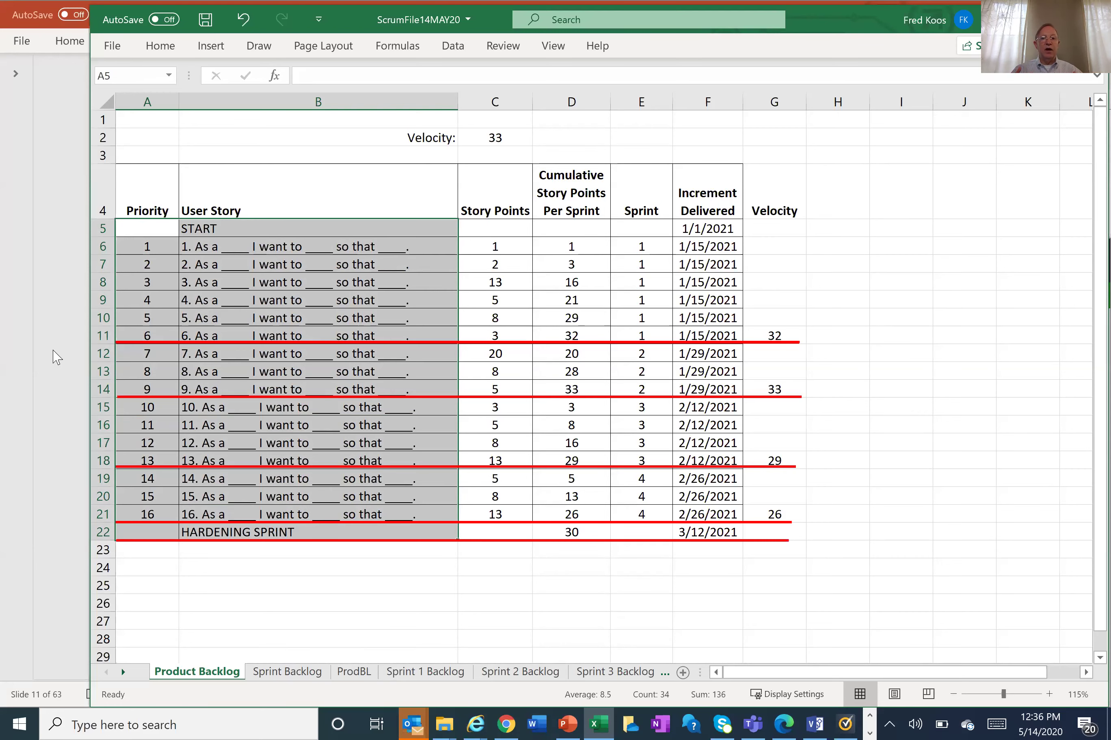
Step: Switch to PowerPoint, review the title and bullets of the "7 Priority" slide, and advance to the "8 Estimate" slide
left_click(57, 245)
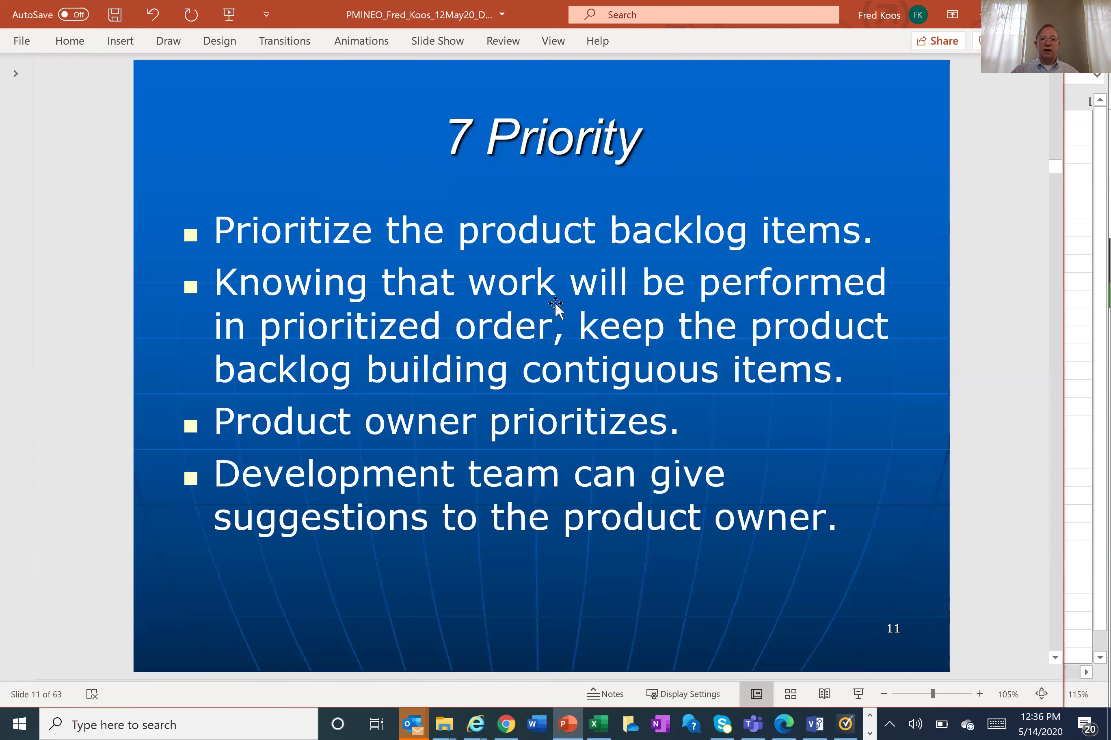
left_click(560, 152)
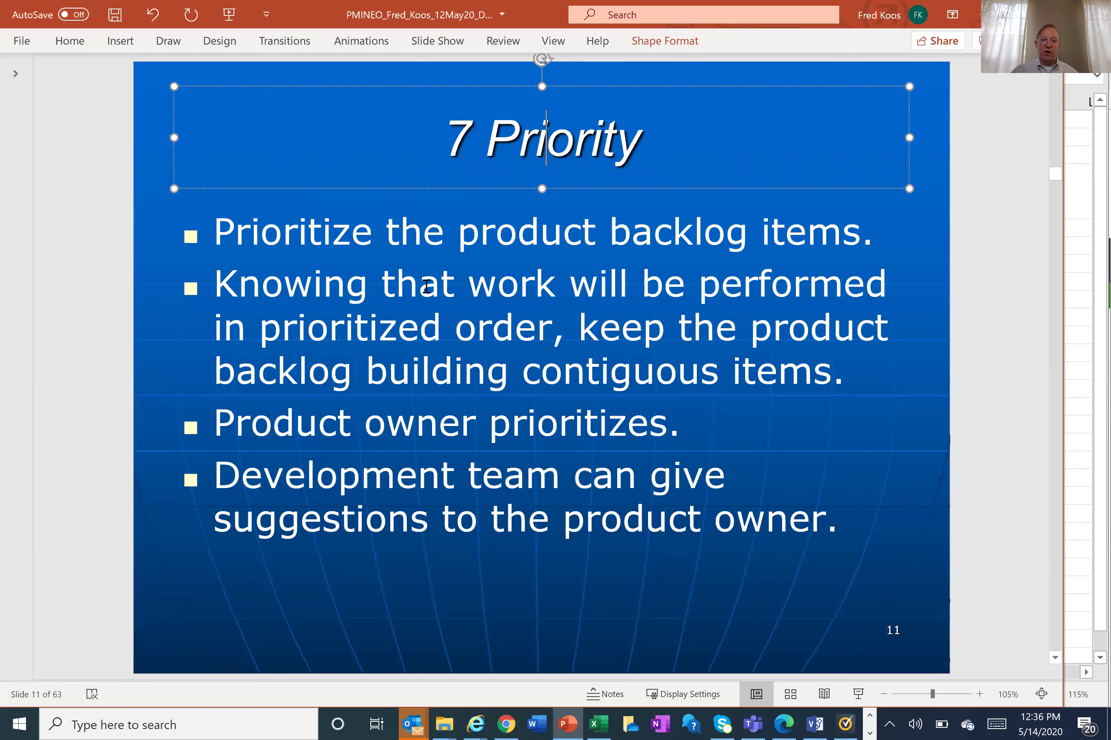
left_click(339, 256)
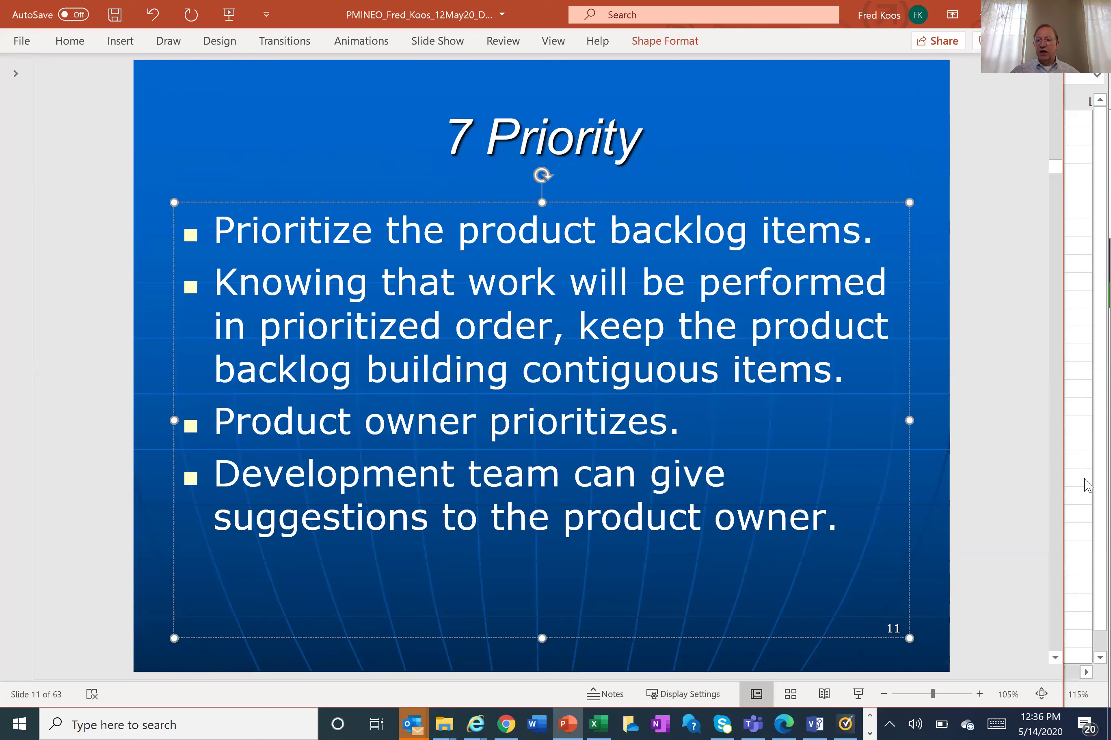
key("alt+Tab")
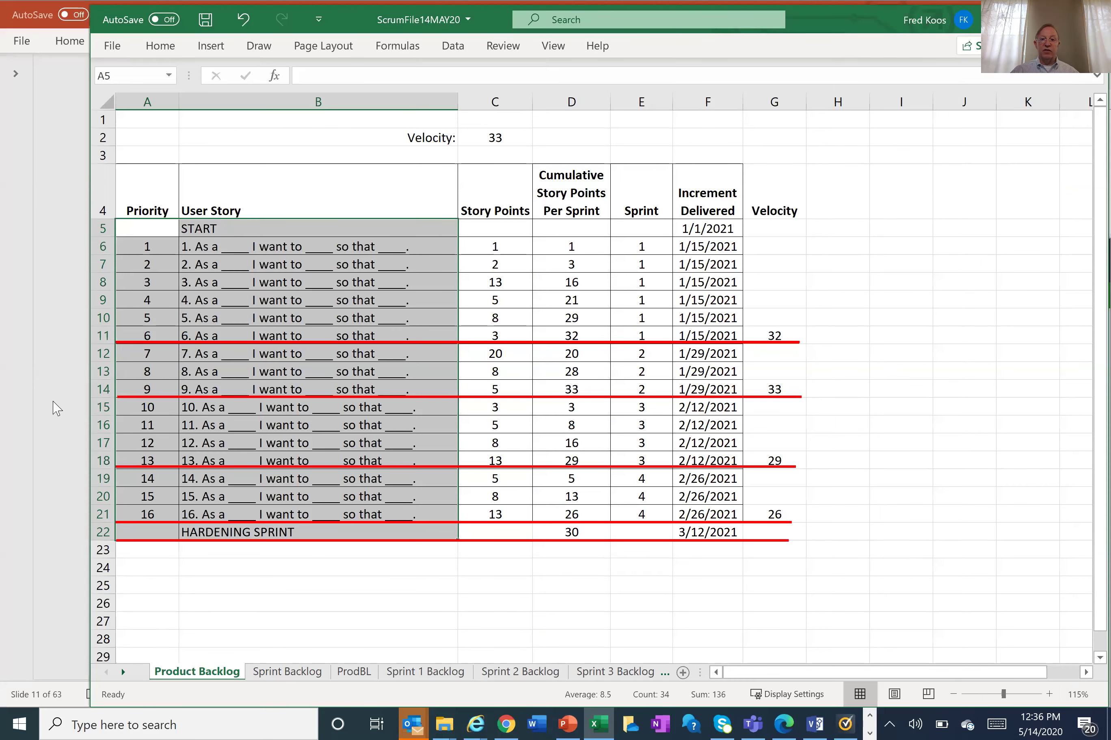
key("alt+Tab")
scroll(60, 408, "down", 1)
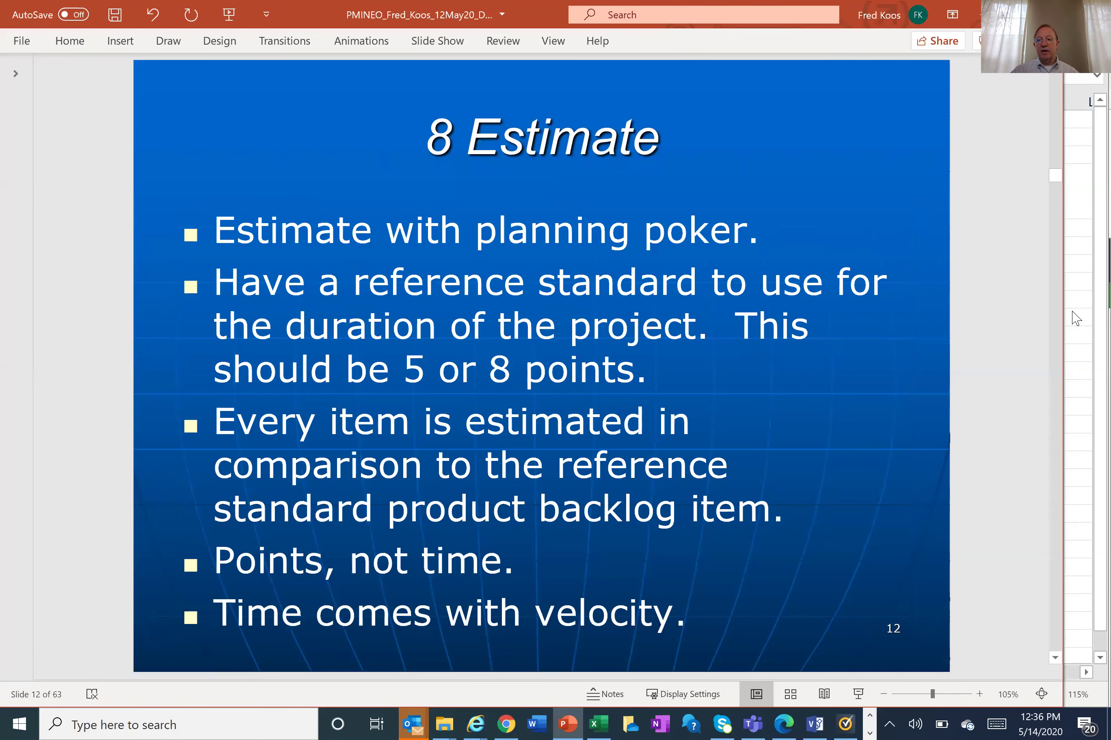
Step: Return to the Excel workbook and highlight the Story Points column, the first story's points, and user stories 1 to 13
key("alt+Tab")
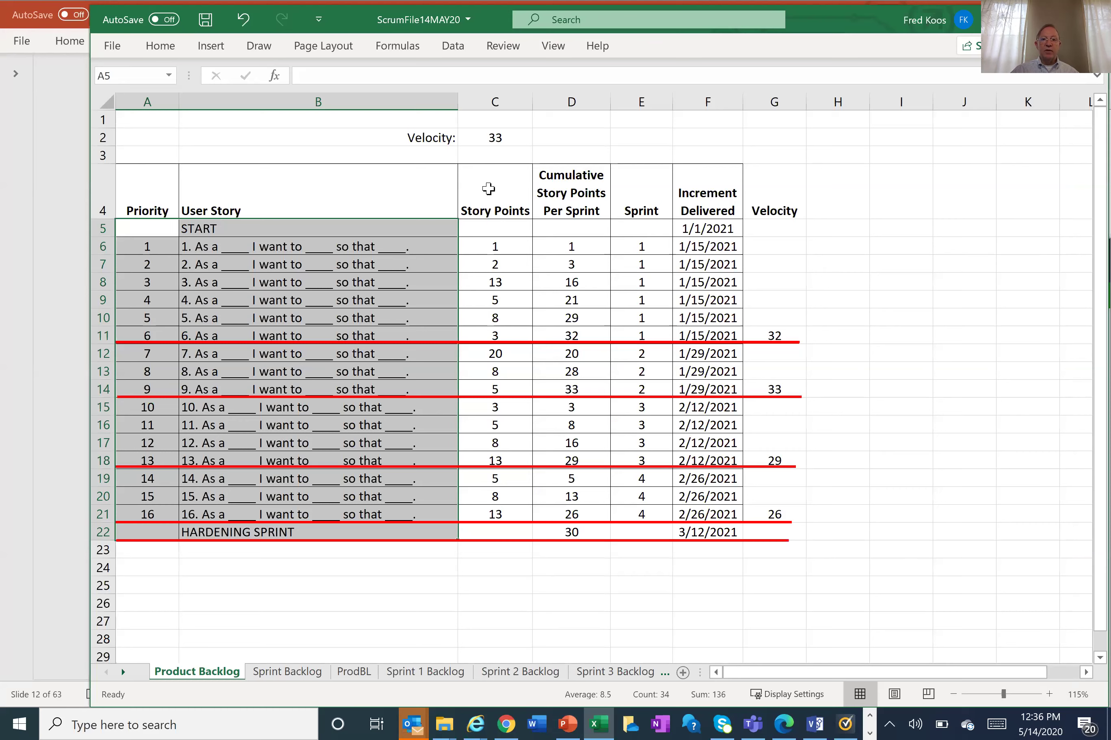
left_click_drag(488, 180, 496, 525)
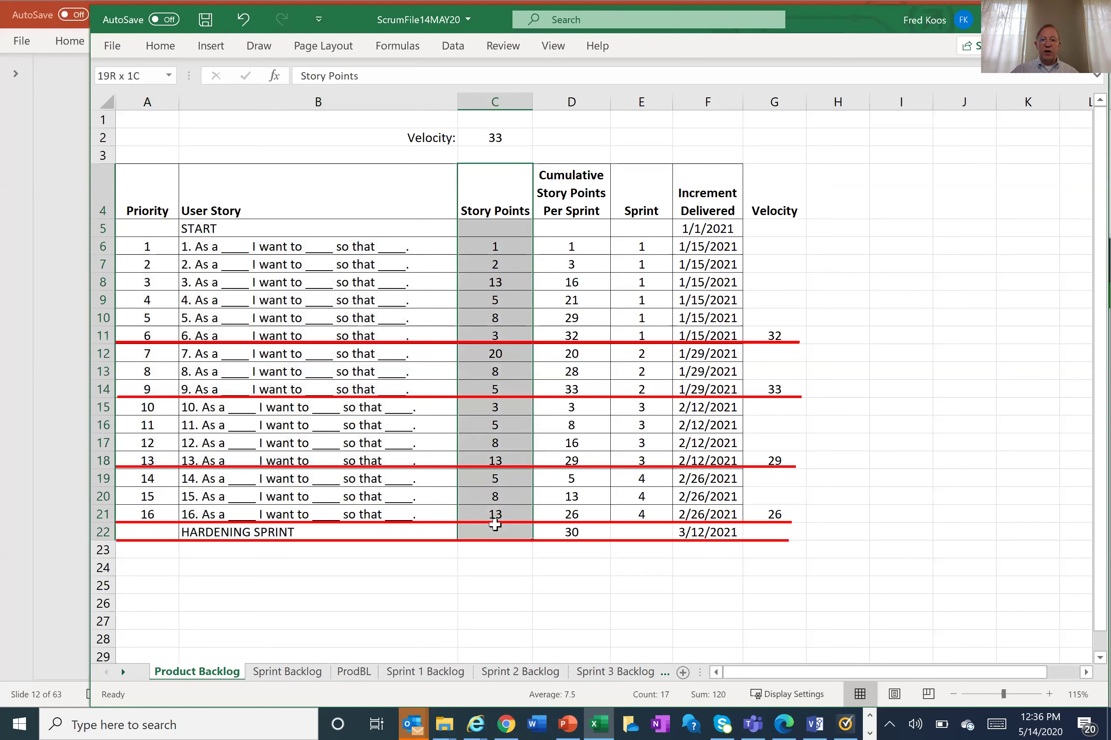
left_click(511, 248)
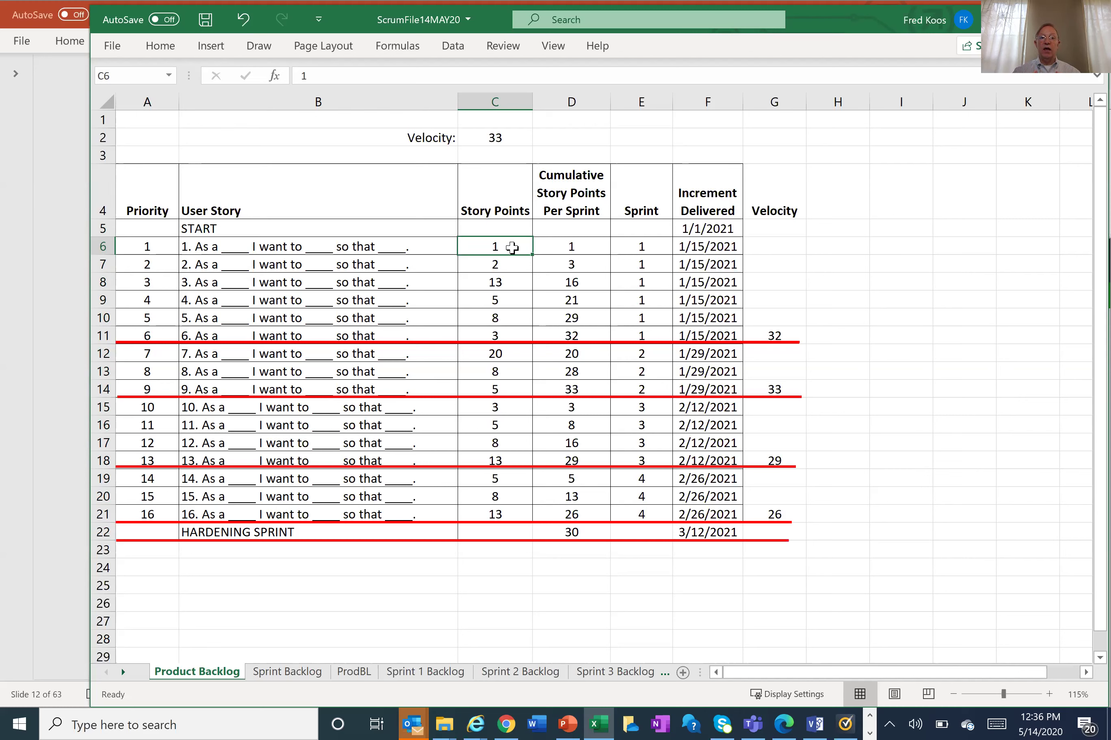
left_click_drag(262, 245, 269, 461)
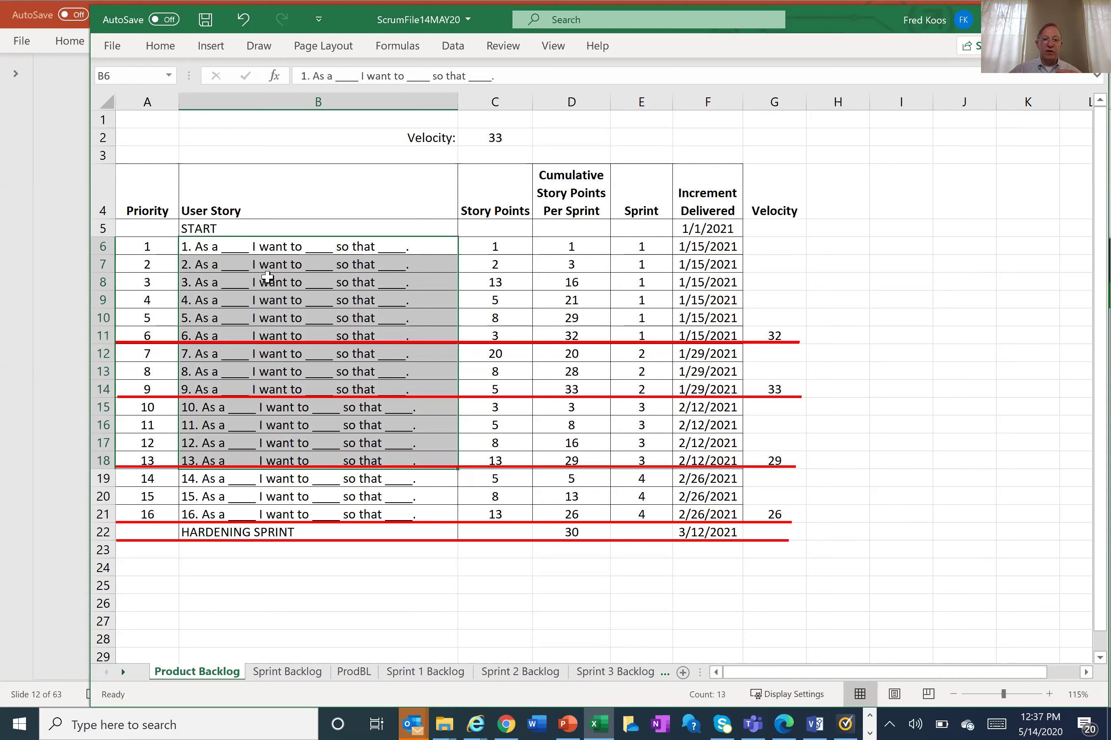
Step: Highlight the rows of user stories 1 to 5 one at a time, from priority through story points
left_click_drag(146, 264, 603, 266)
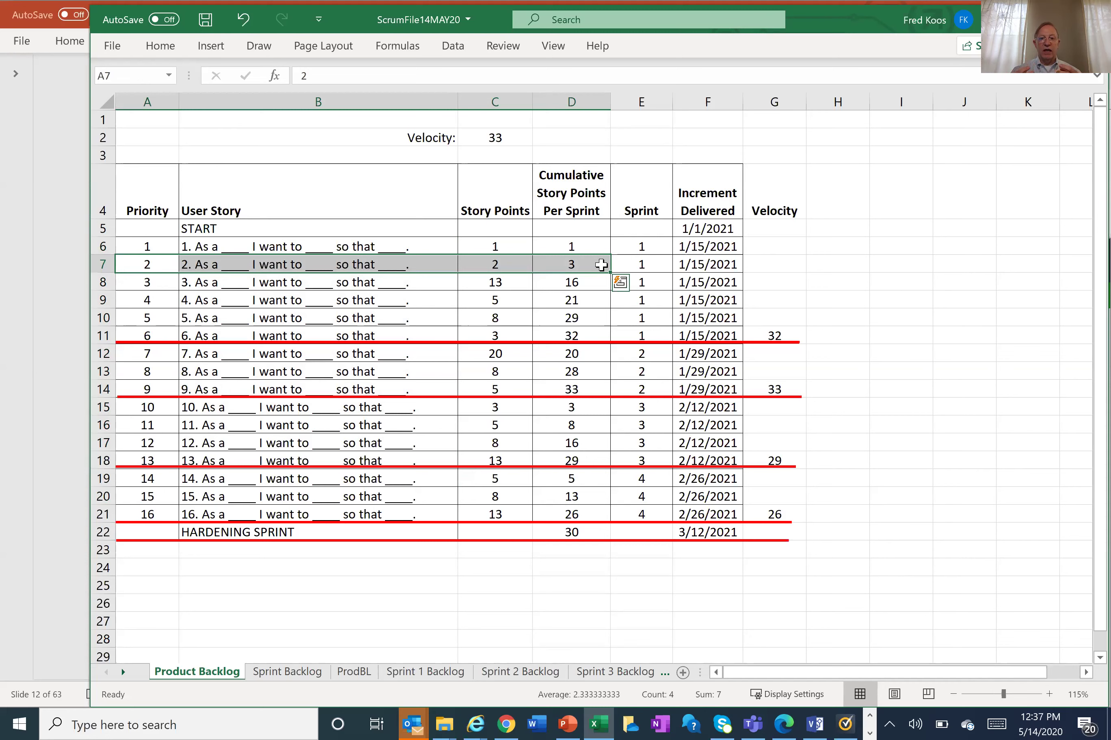
left_click(515, 267)
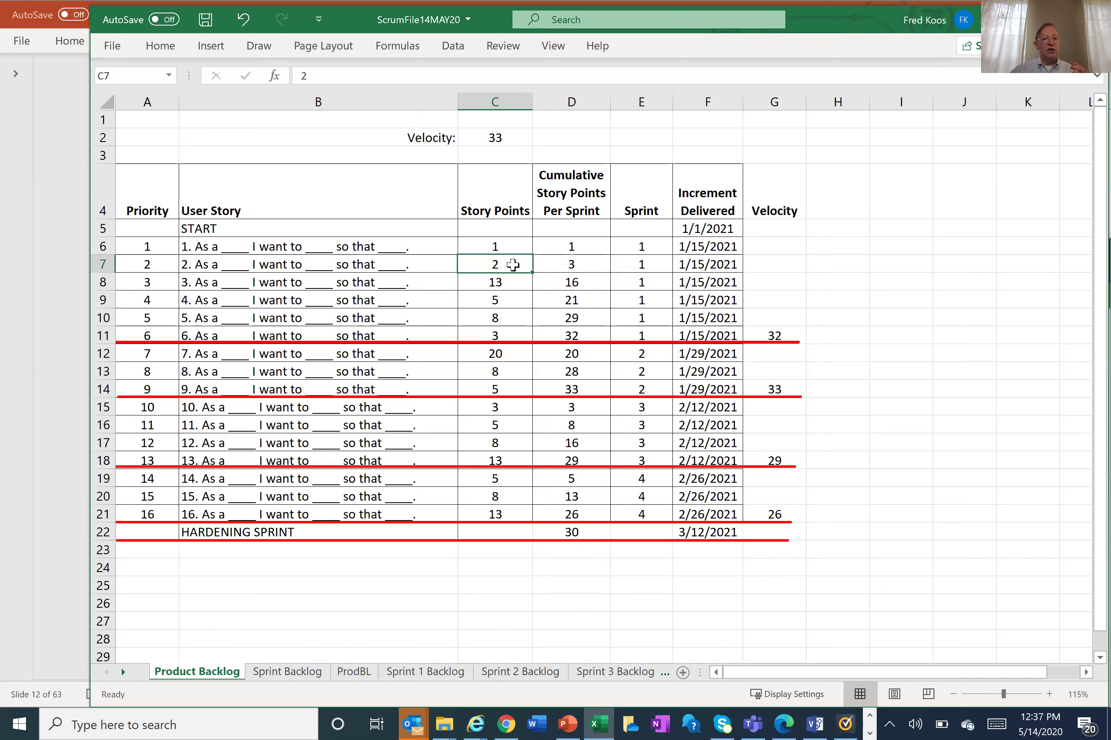
left_click_drag(151, 249, 492, 248)
left_click_drag(167, 263, 482, 267)
left_click_drag(172, 286, 484, 287)
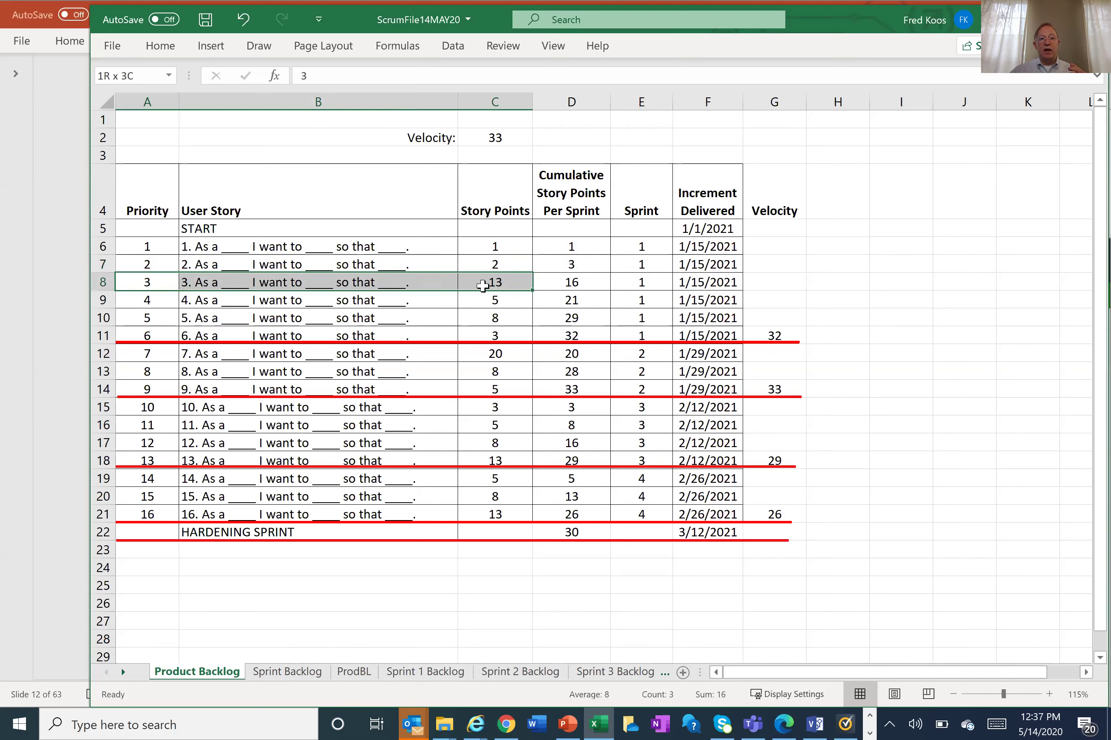
left_click_drag(158, 297, 516, 300)
left_click_drag(162, 316, 529, 318)
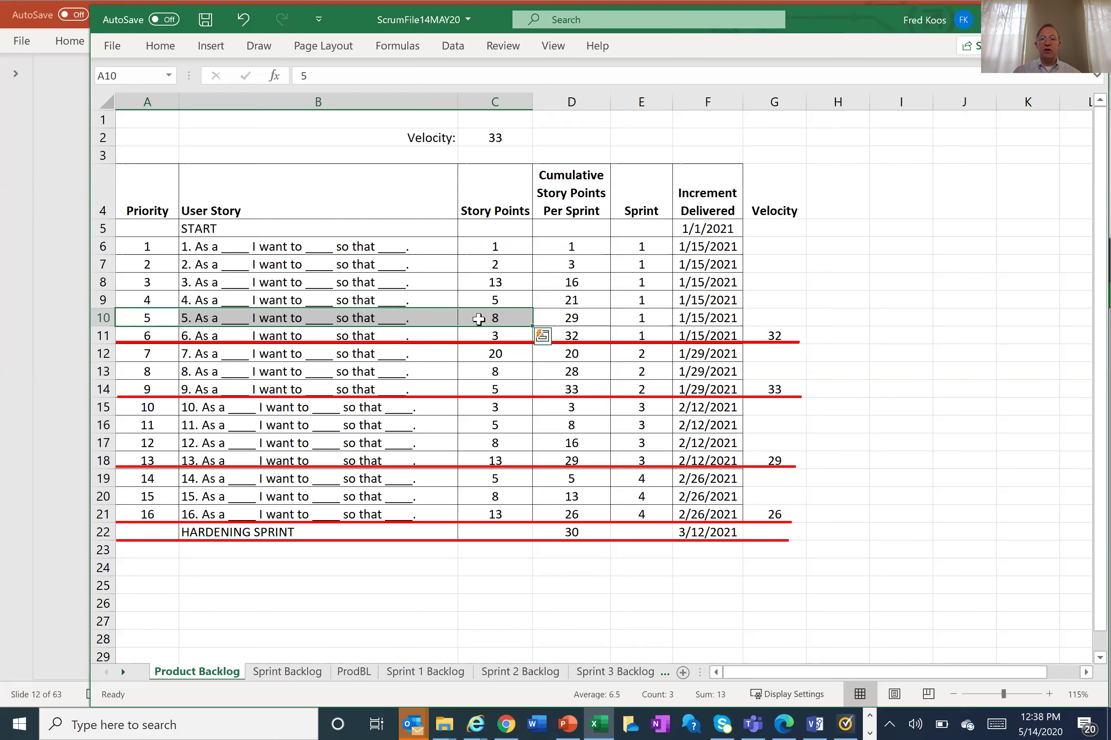
Step: Switch to PowerPoint and advance to the "9 Estimate Accumulation" slide
left_click(72, 340)
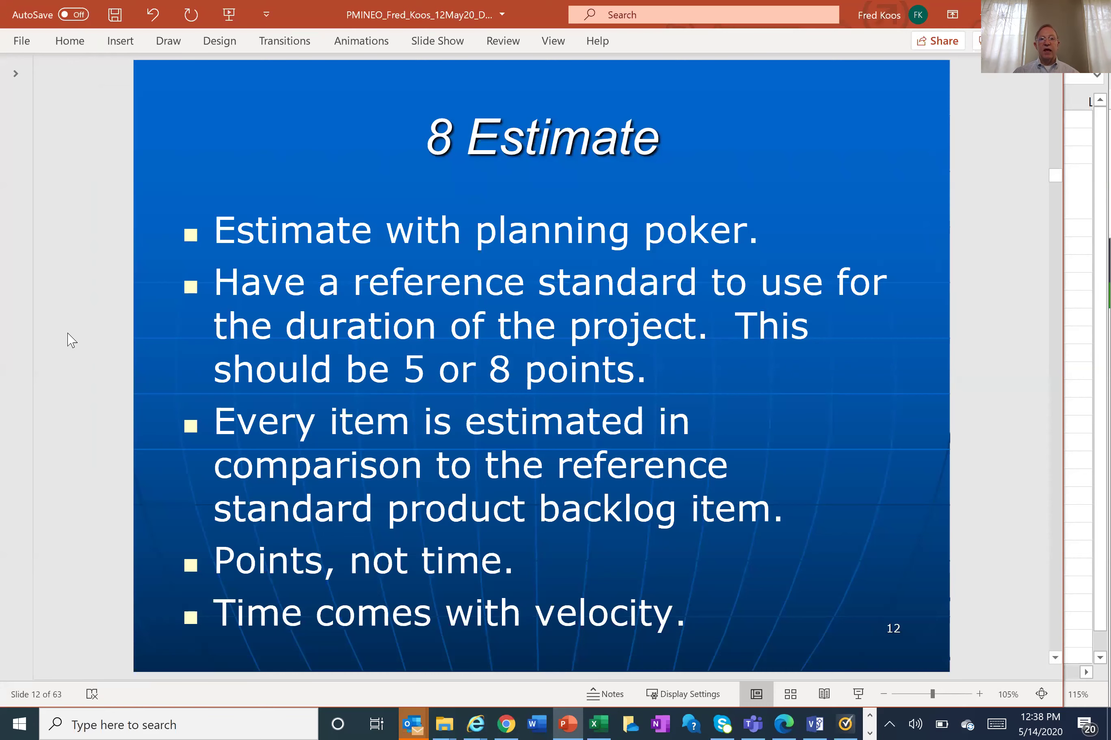
scroll(72, 340, "down", 1)
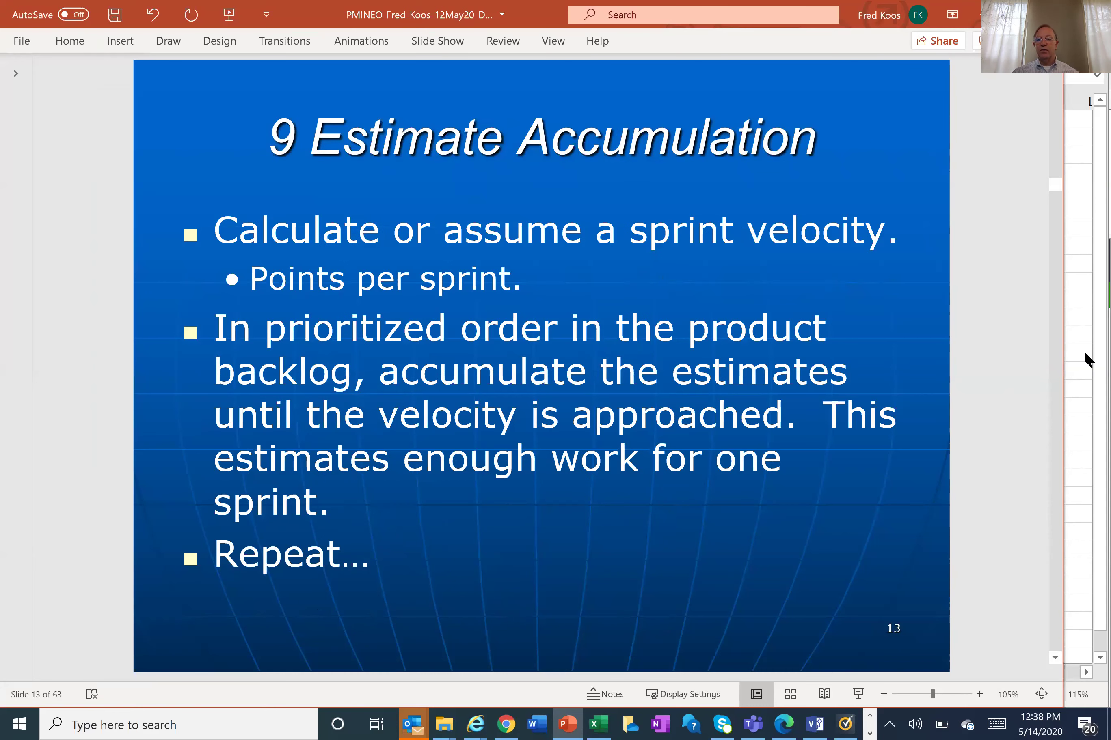
Step: Return to the Excel workbook and select the START row's cell under Cumulative Story Points Per Sprint
key("alt+Tab")
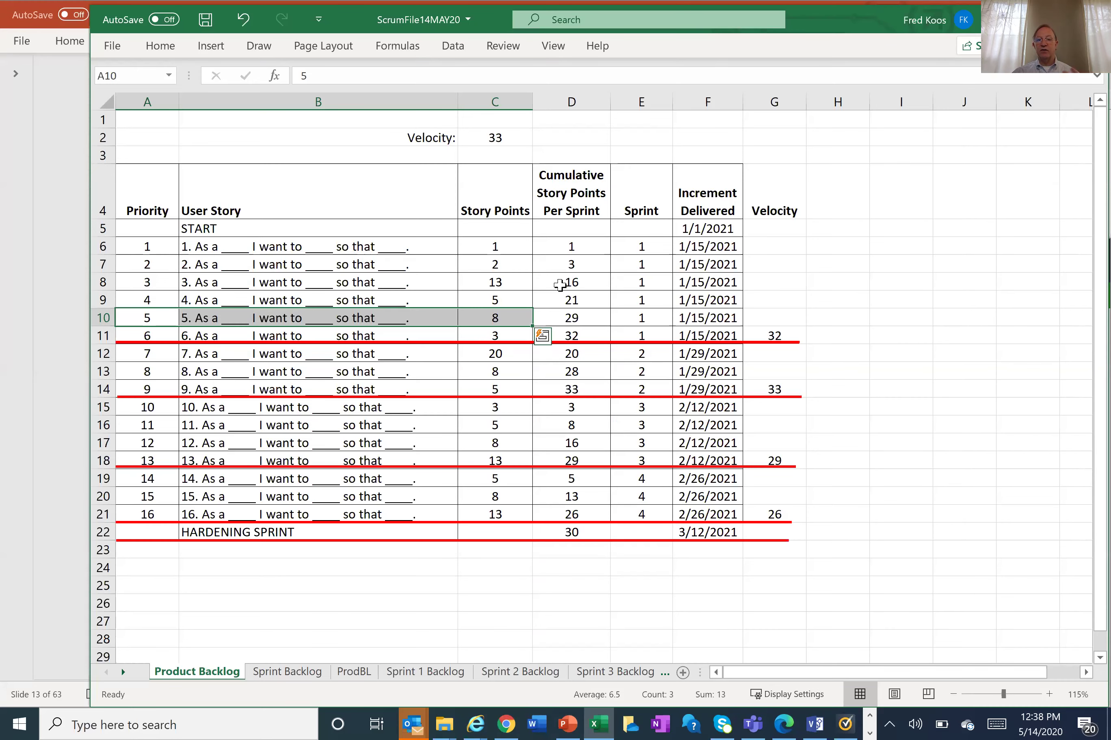
left_click(554, 233)
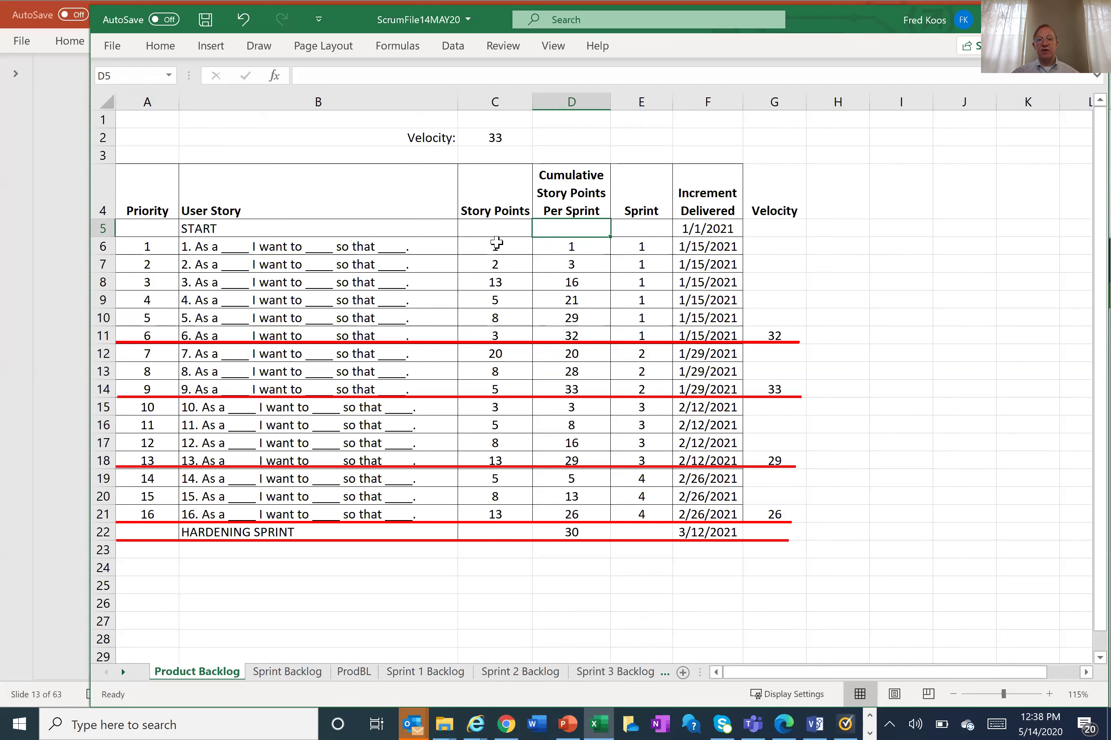
left_click(554, 248)
mouse_move(563, 238)
left_mouse_down()
mouse_move(565, 275)
mouse_move(561, 249)
left_mouse_up()
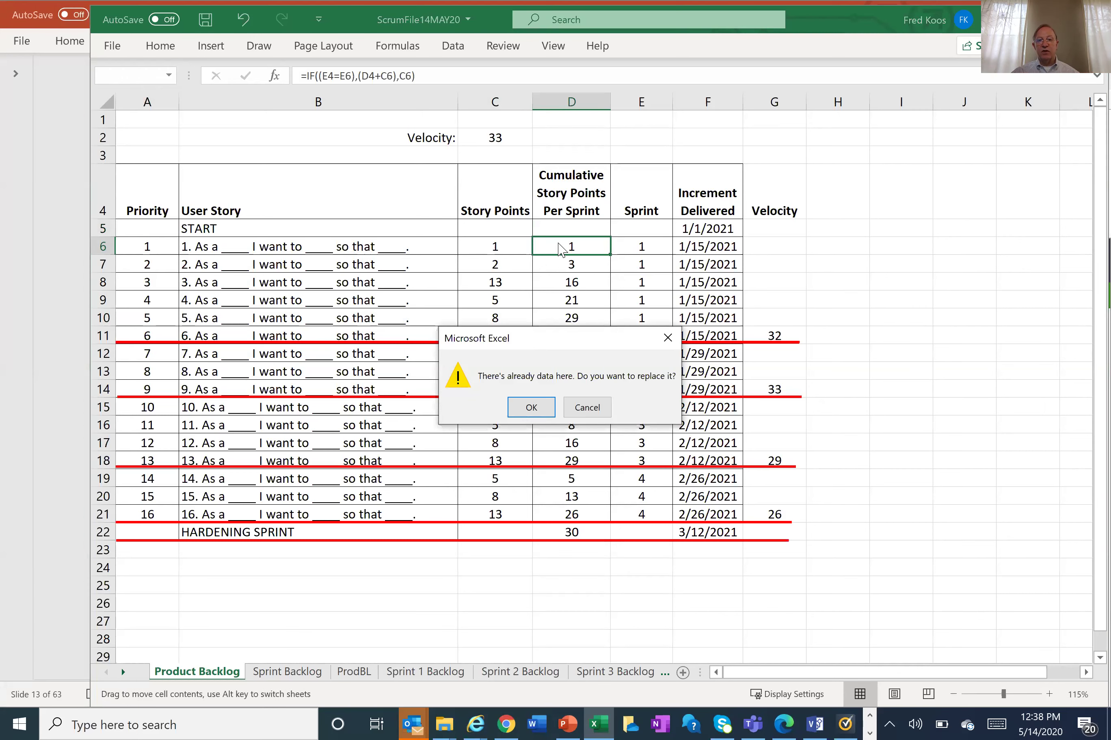
key("Escape")
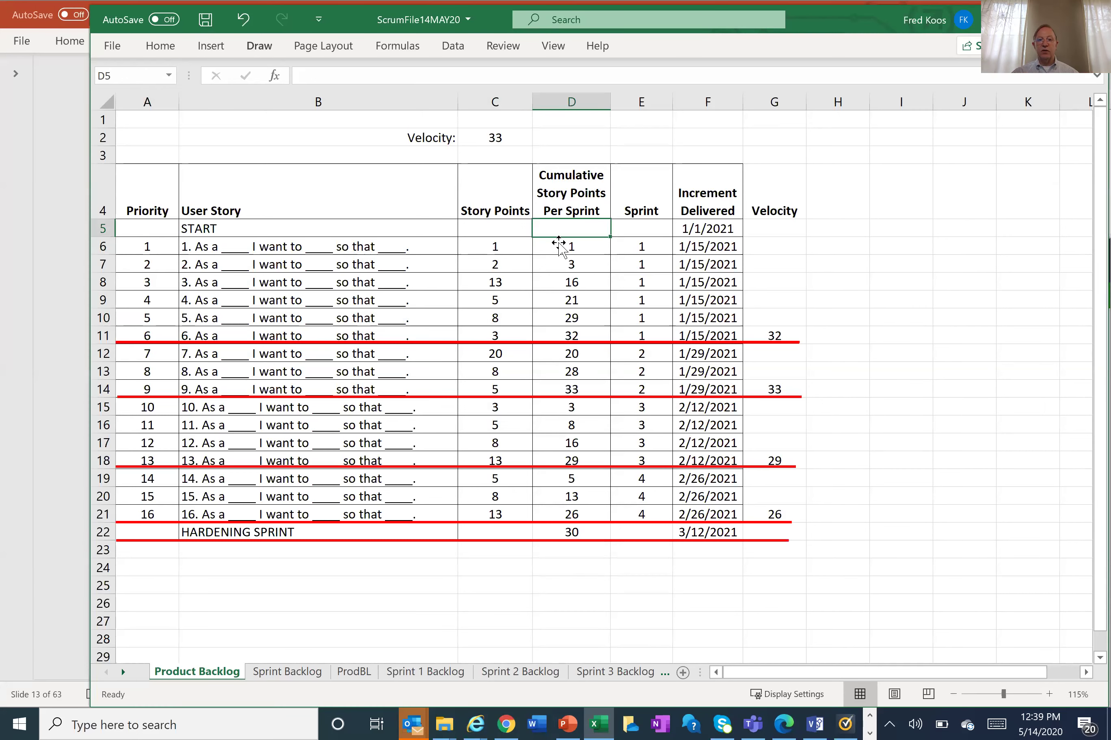
Step: Trace the story points and cumulative story points of user stories 1 to 4 cell by cell, ending at story 6's cumulative total
left_click(499, 246)
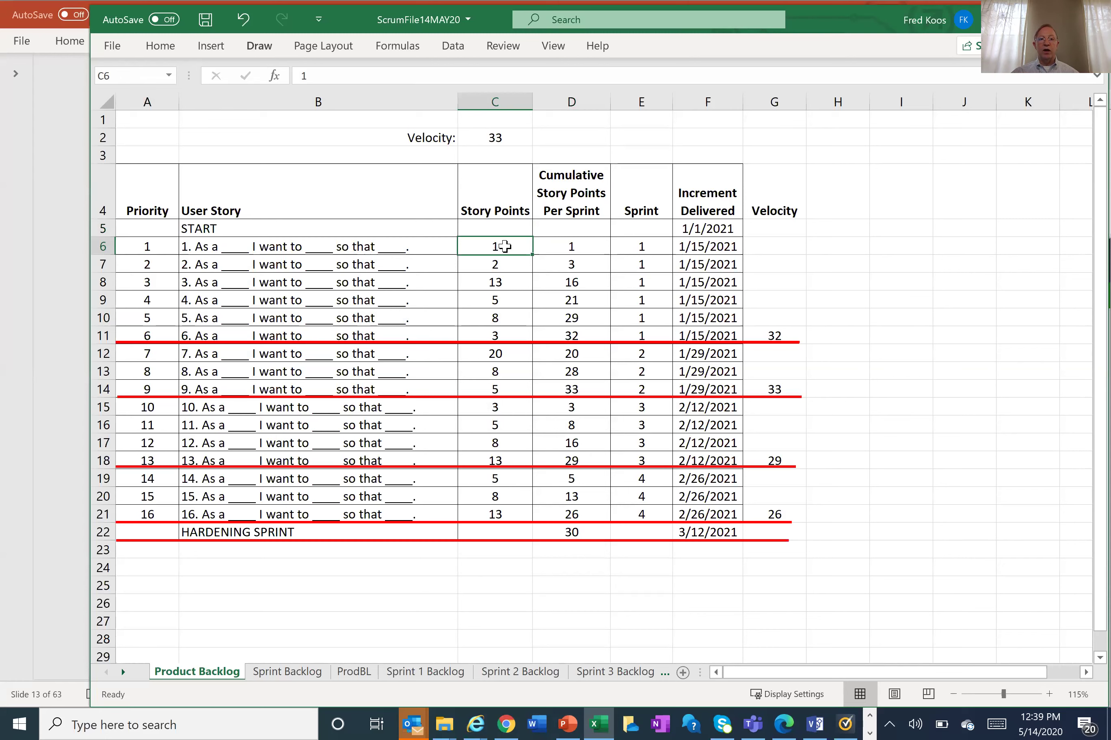
left_click(511, 267)
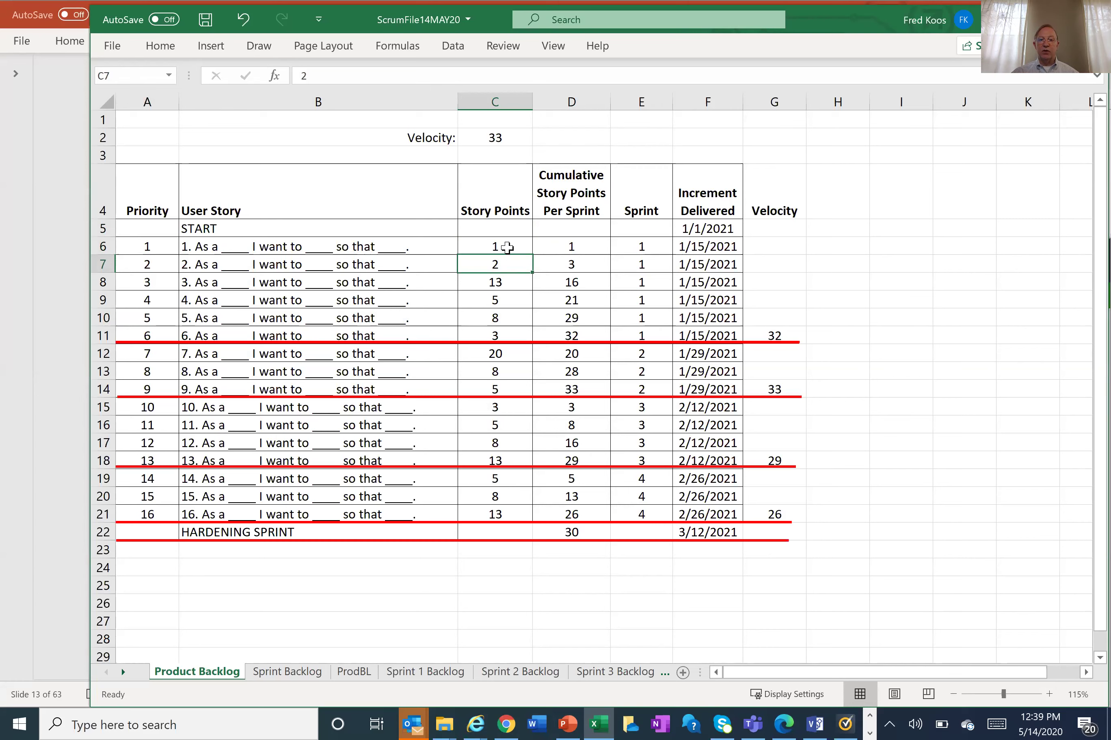
left_click_drag(505, 246, 508, 258)
left_click(551, 266)
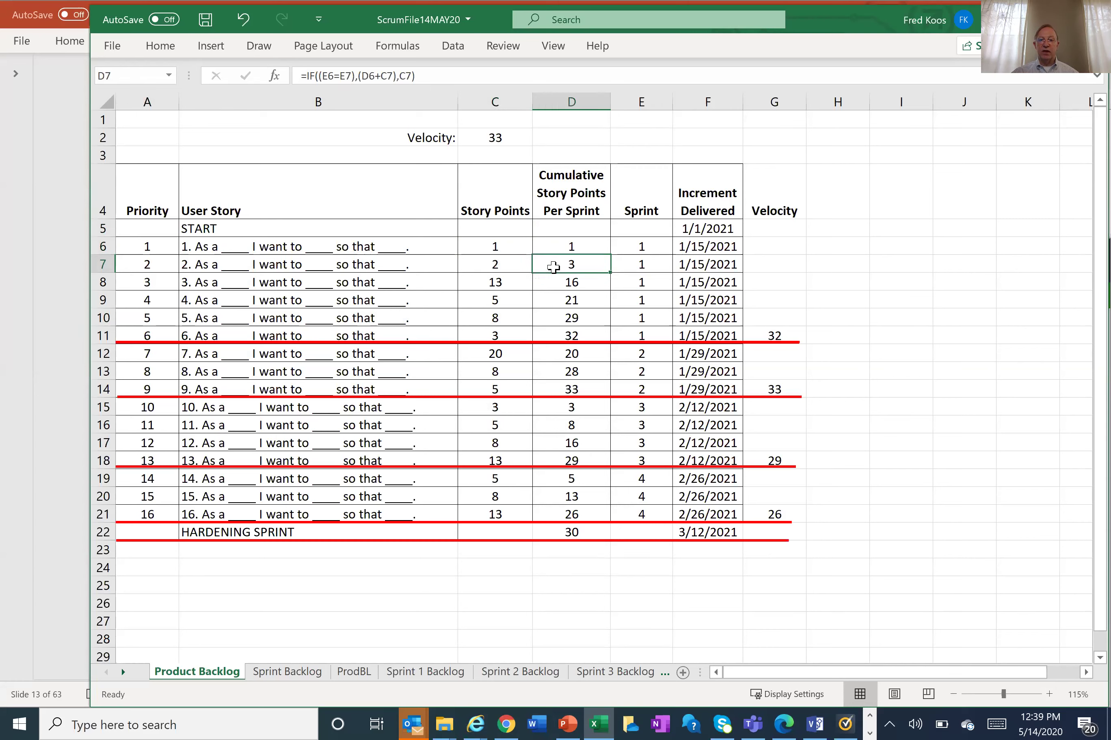
left_click(522, 281)
left_click(572, 287)
left_click(519, 301)
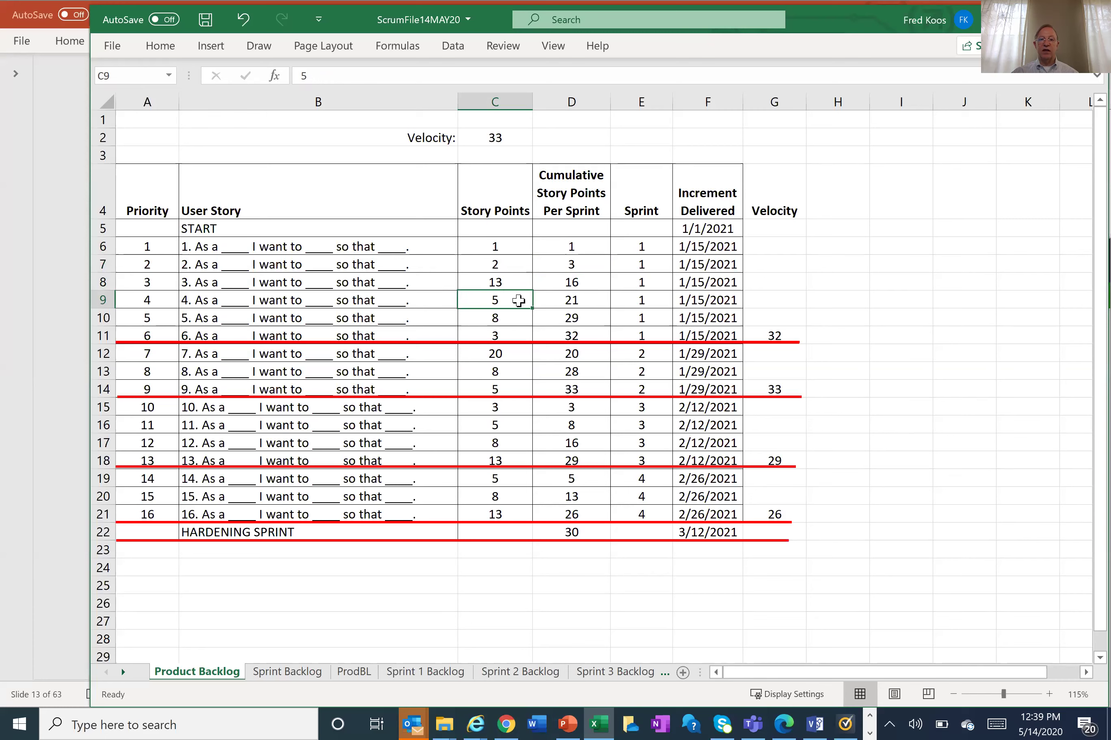
left_click(608, 294)
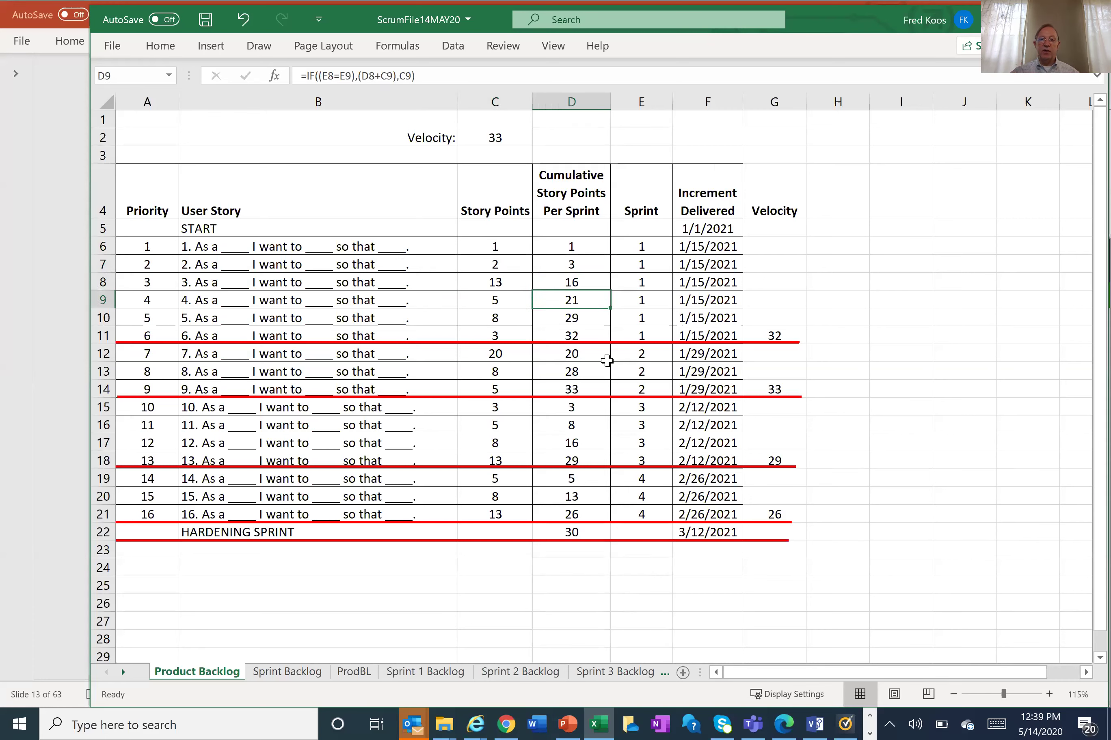
left_click(582, 340)
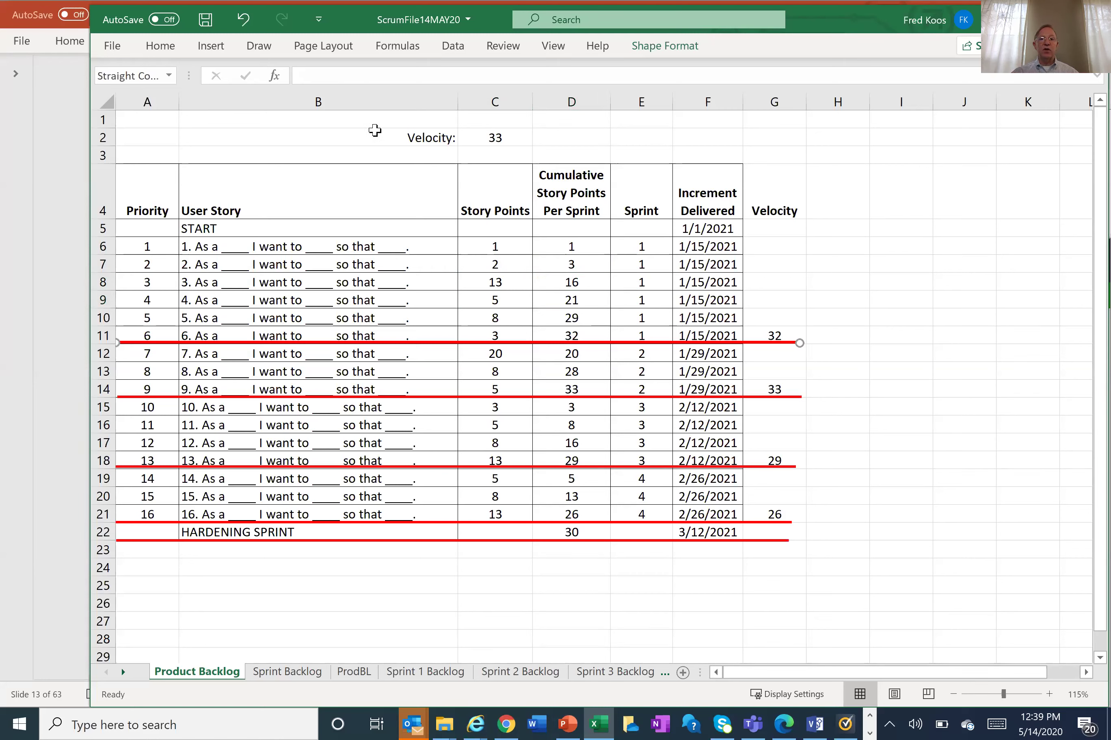
Step: Highlight the Velocity label and its value above the backlog table, ending with only the velocity value selected
left_click_drag(429, 136, 592, 134)
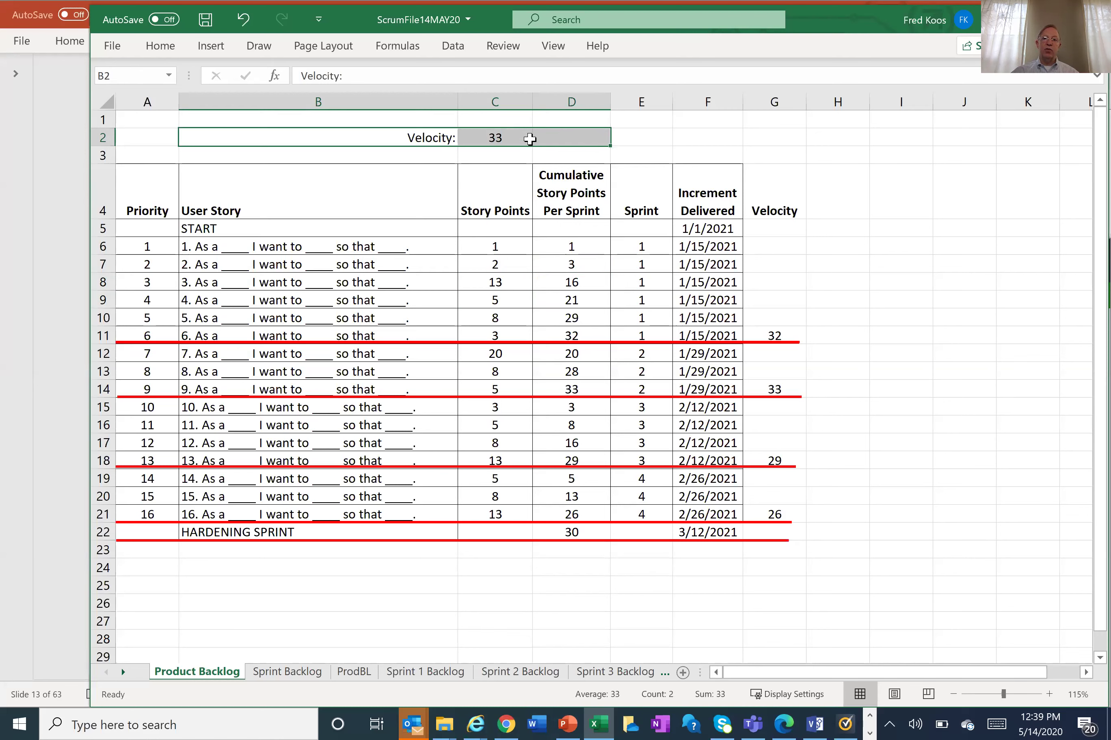
left_click(530, 139, "shift")
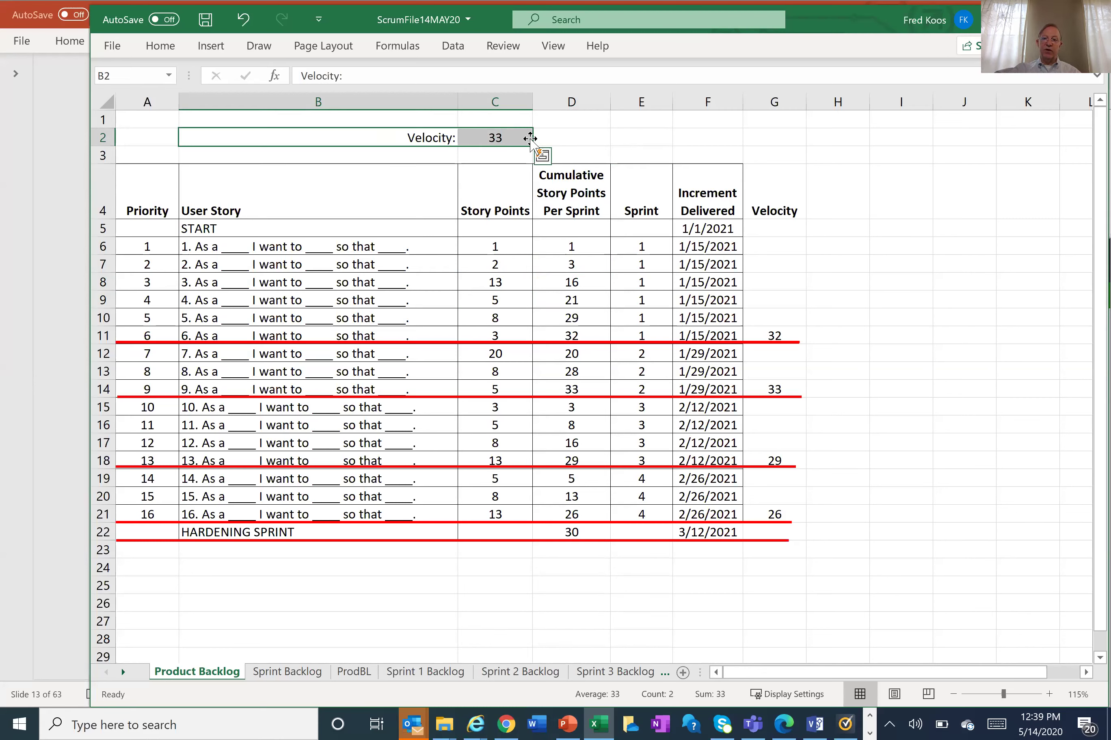
left_click(502, 137)
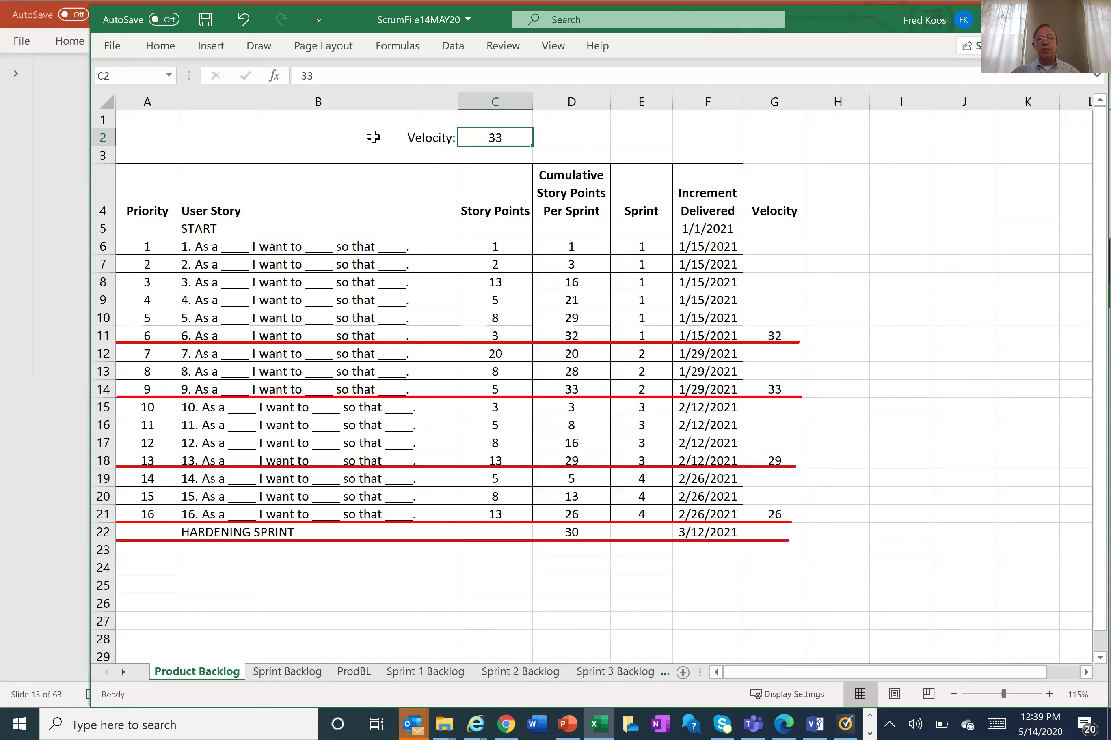
left_click_drag(411, 138, 566, 135)
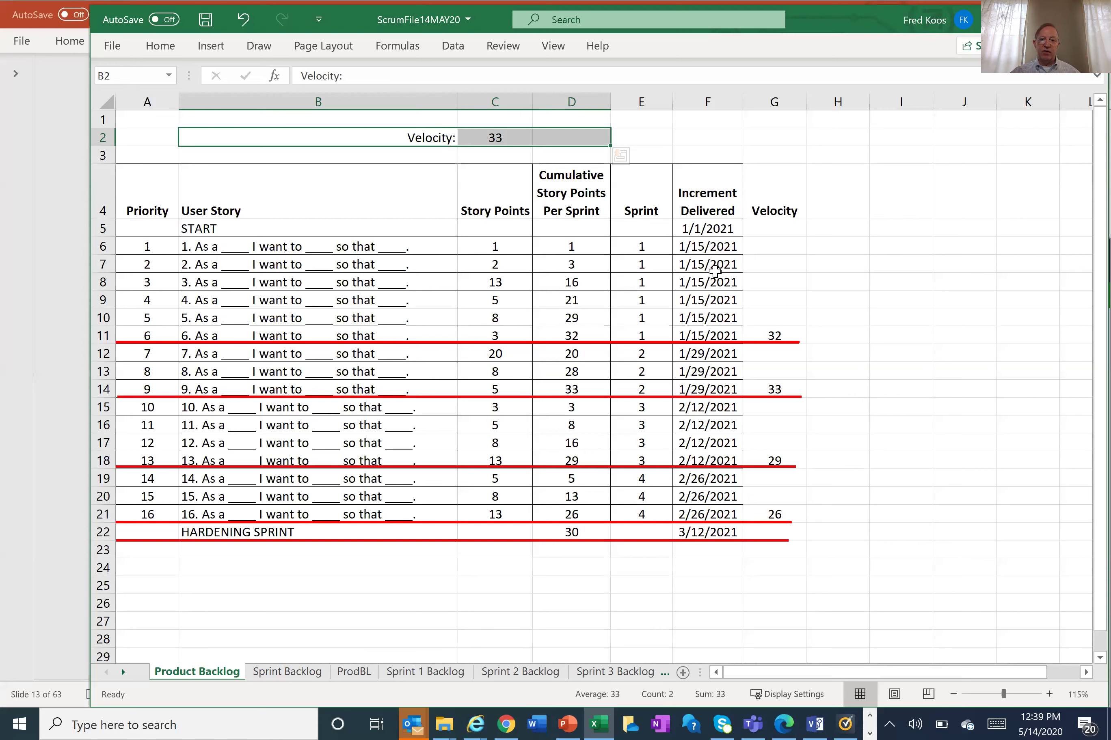
left_click(490, 137)
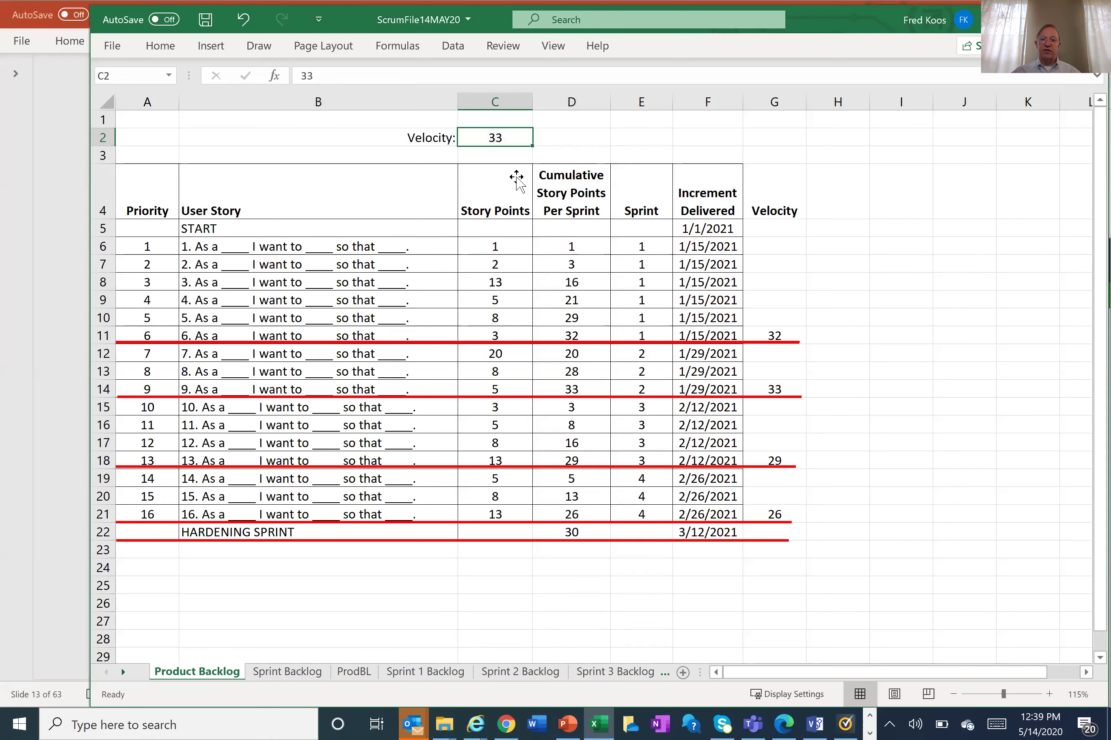
Step: Highlight Sprint 1's cumulative points, sprint numbers and increment dates column by column, ending with the complete rows of user stories 1 to 6
left_click_drag(550, 246, 597, 337)
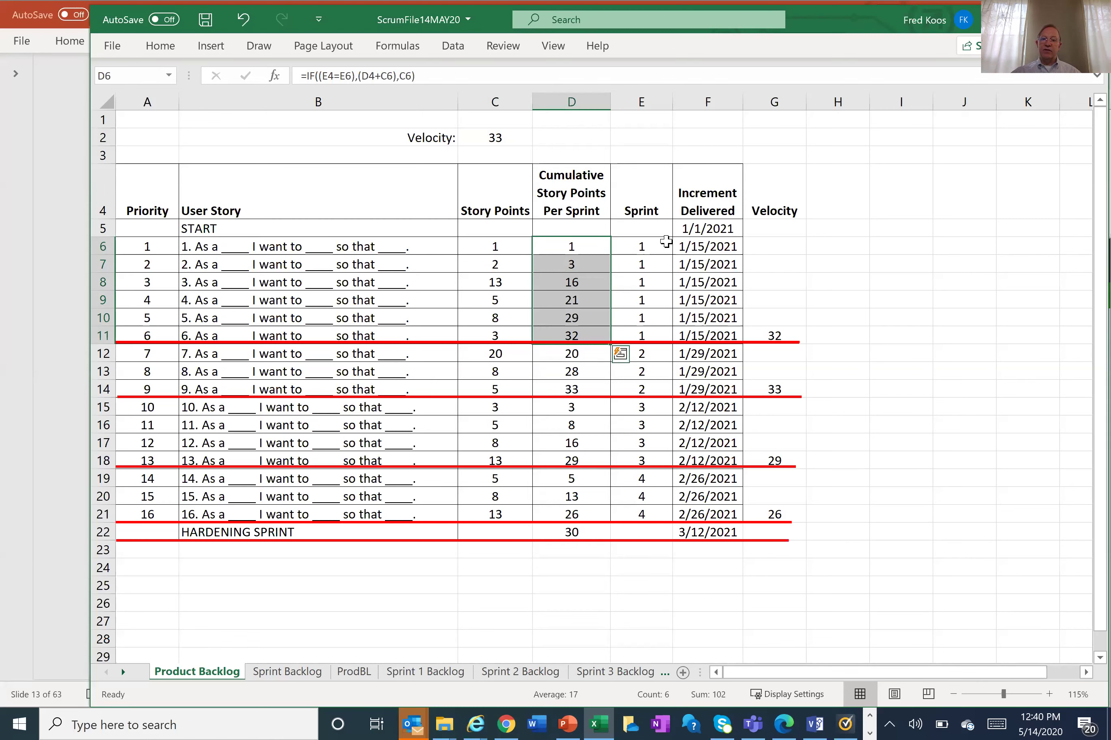
left_click(660, 244)
left_click_drag(644, 317, 643, 338)
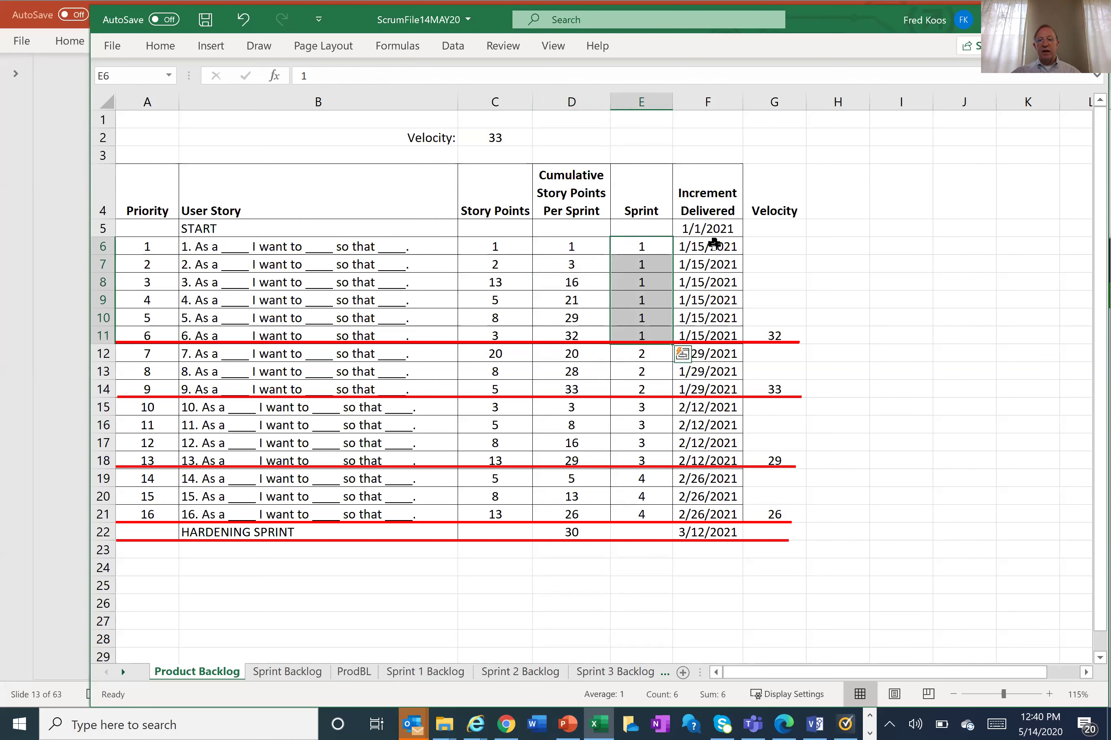
left_click(710, 226)
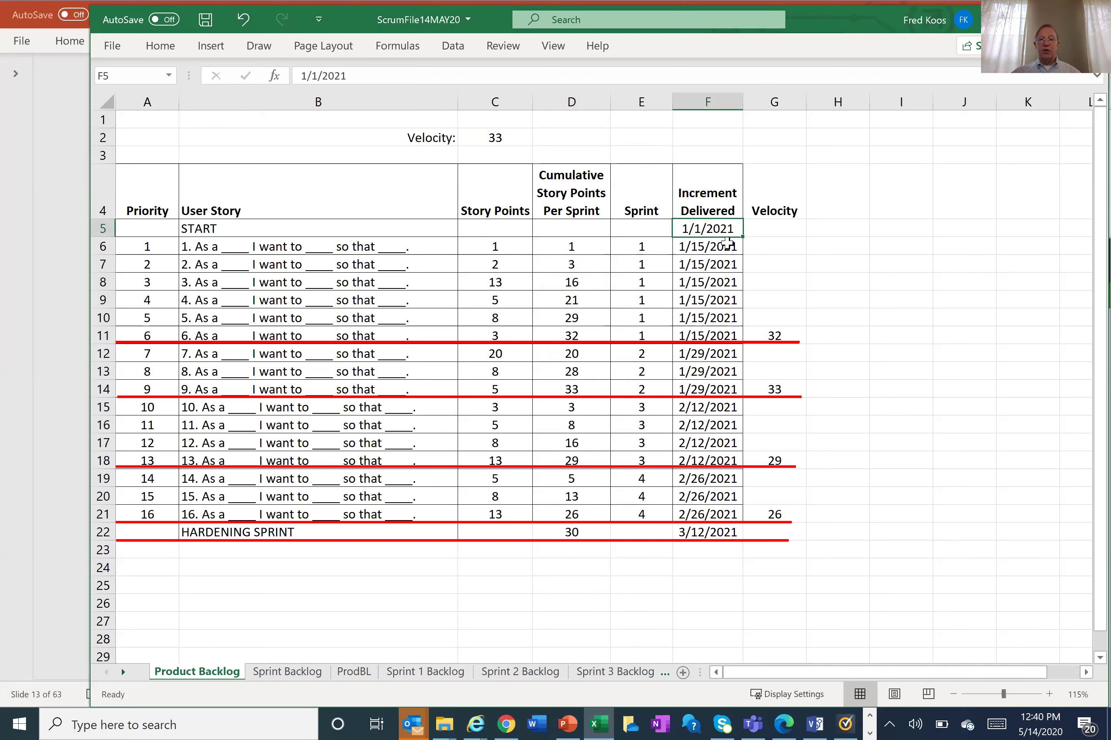
left_click(727, 245)
left_click(713, 333)
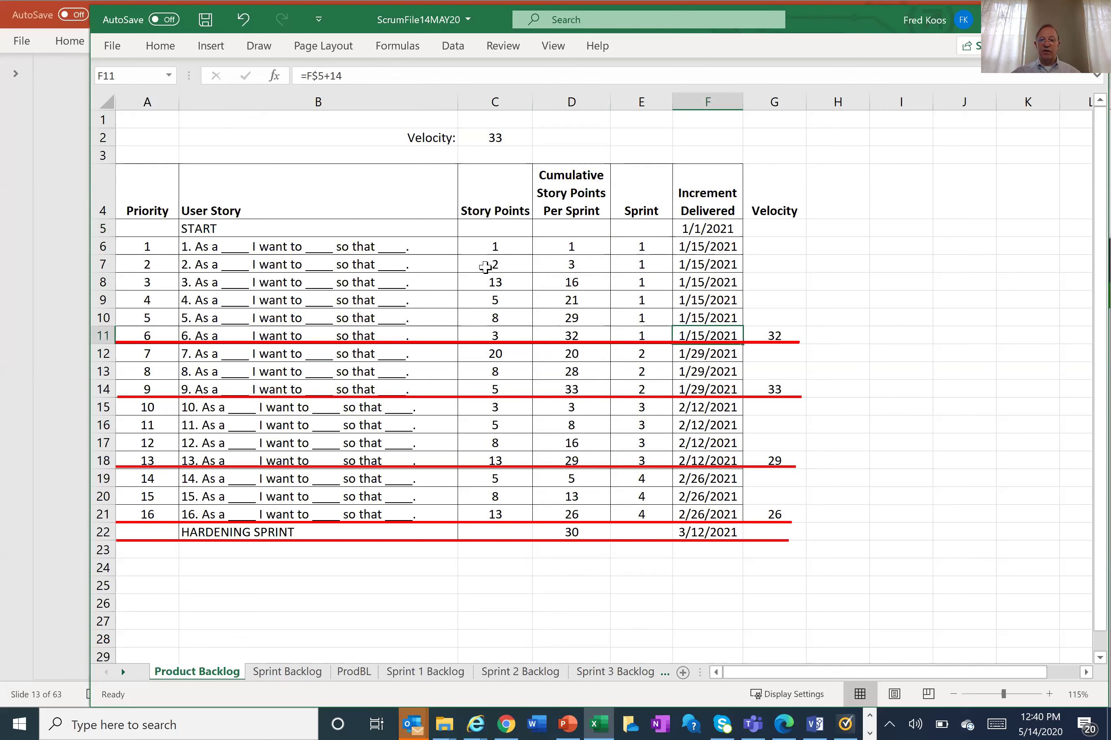
left_click_drag(143, 249, 672, 303)
left_click_drag(736, 326, 812, 330)
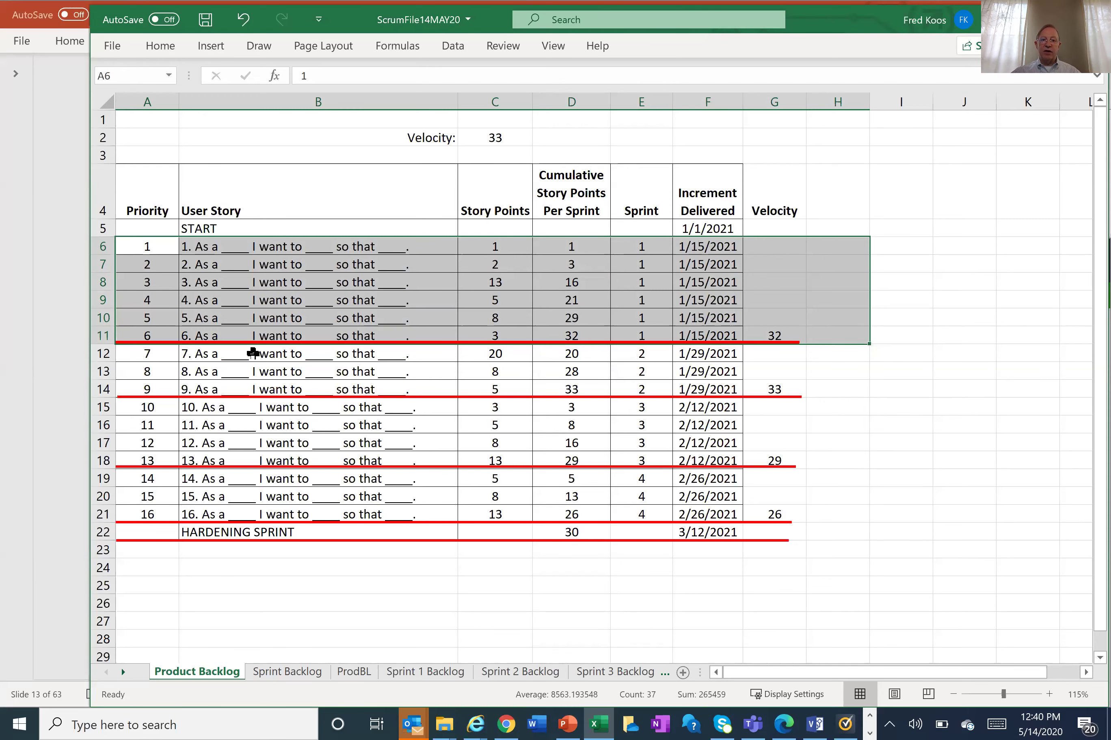
Step: Trace the story points and cumulative story points of user stories 7 to 9, ending at story 9's cumulative total
left_click(433, 359)
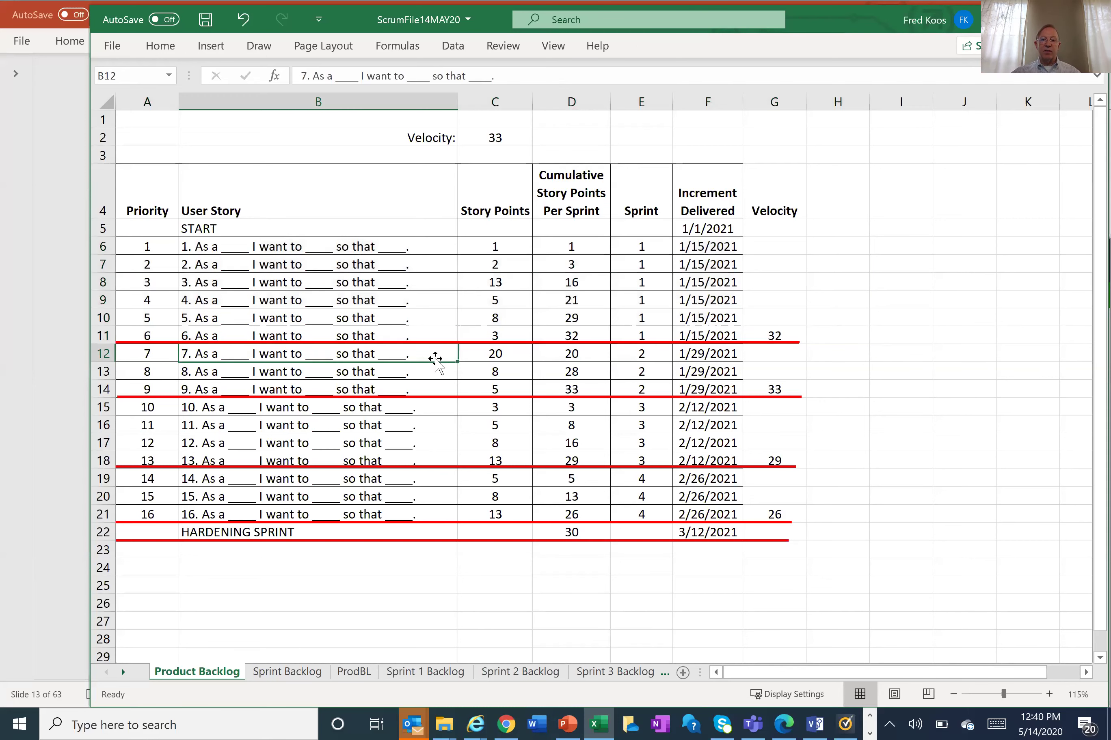
left_click(506, 356)
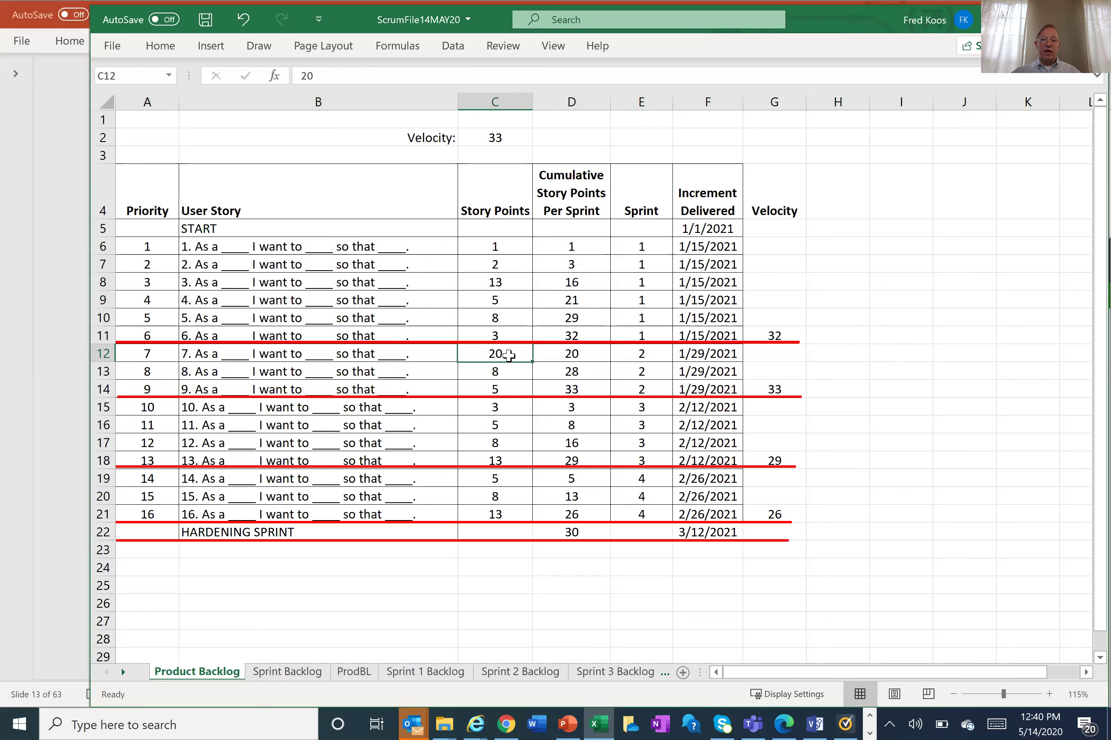
left_click(576, 354)
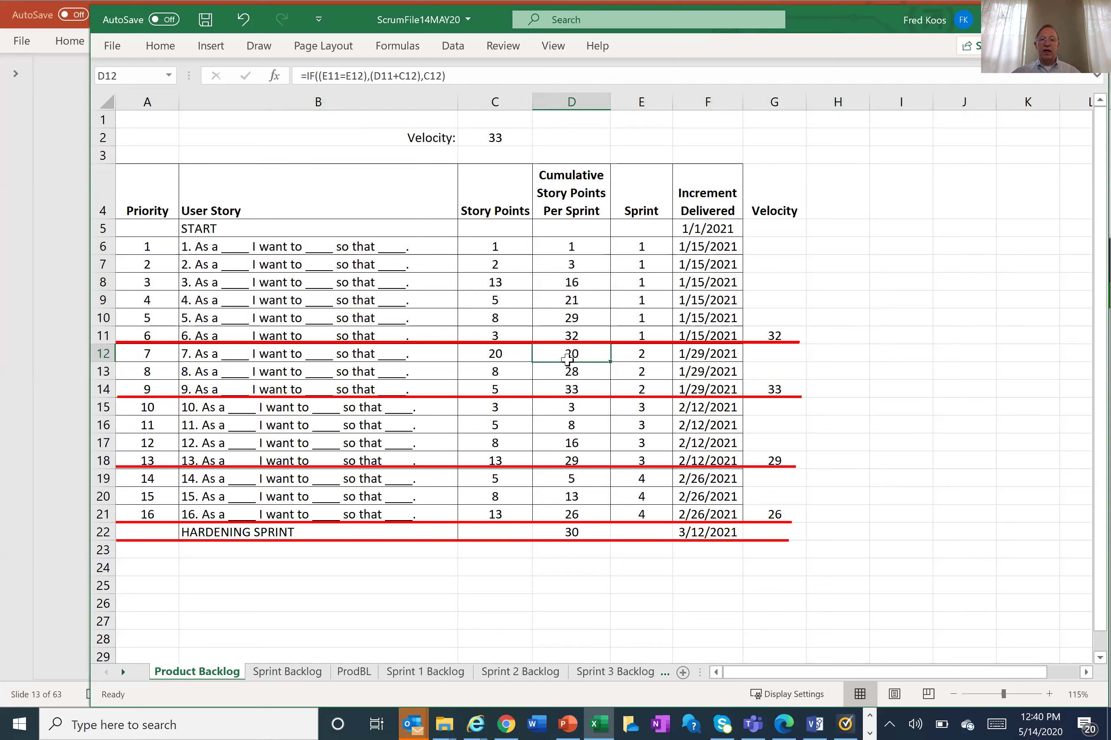
left_click(494, 375)
left_click(585, 371)
left_click(605, 396)
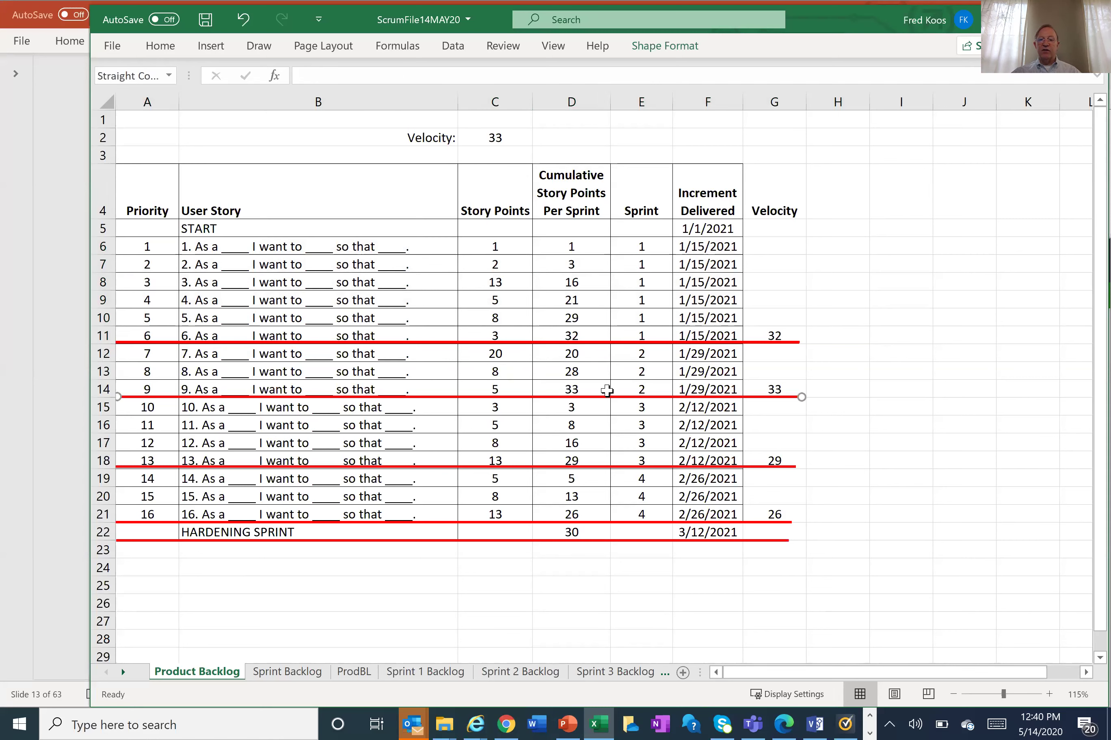
left_click(604, 390)
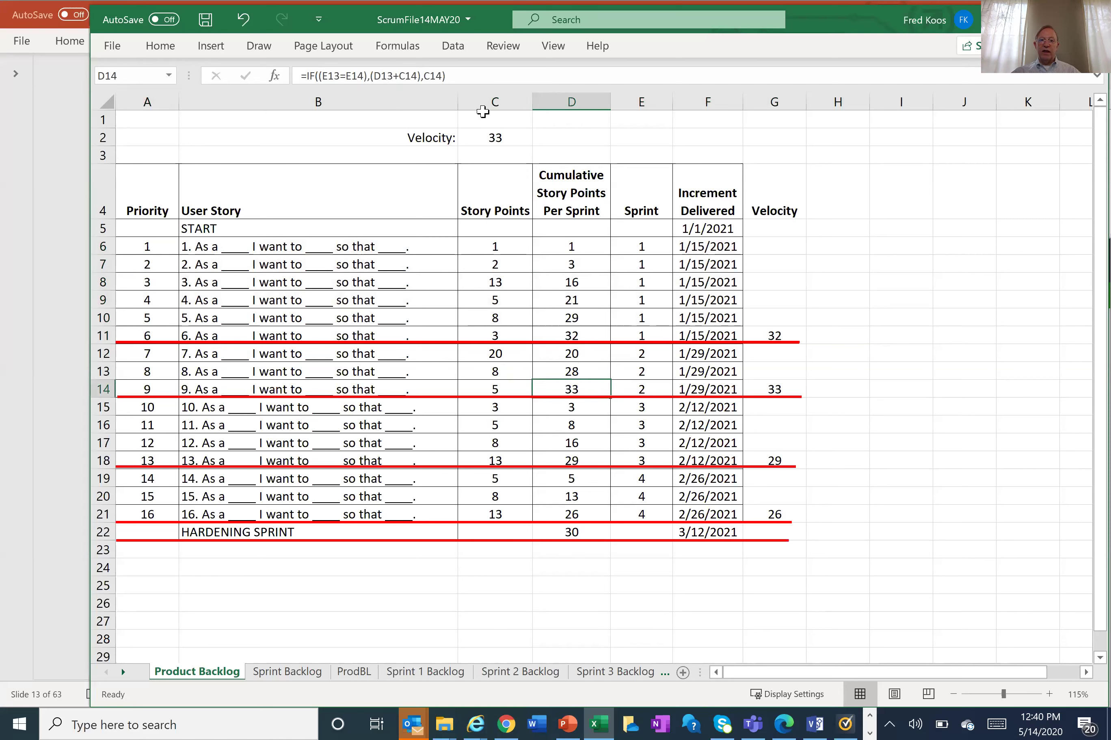
Step: Highlight the team velocity above the table, followed by the sprint numbers and increment dates of Sprint 2's user stories
left_click_drag(458, 137, 578, 138)
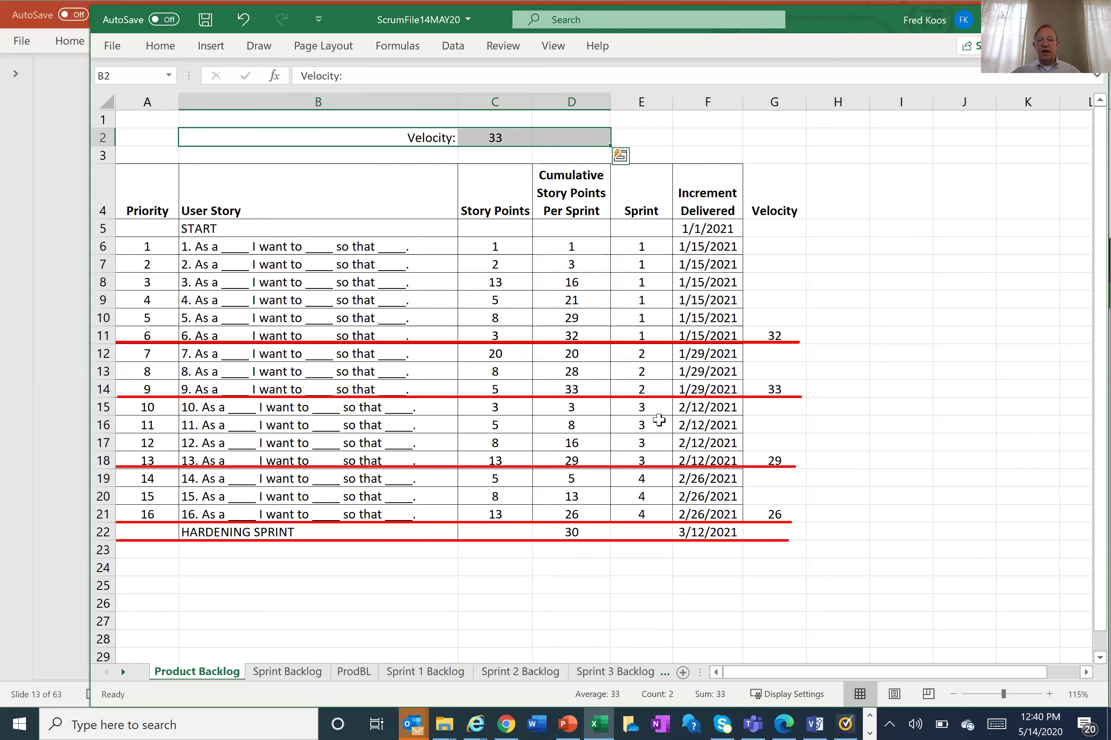
left_click_drag(655, 357, 653, 391)
left_click_drag(712, 352, 709, 381)
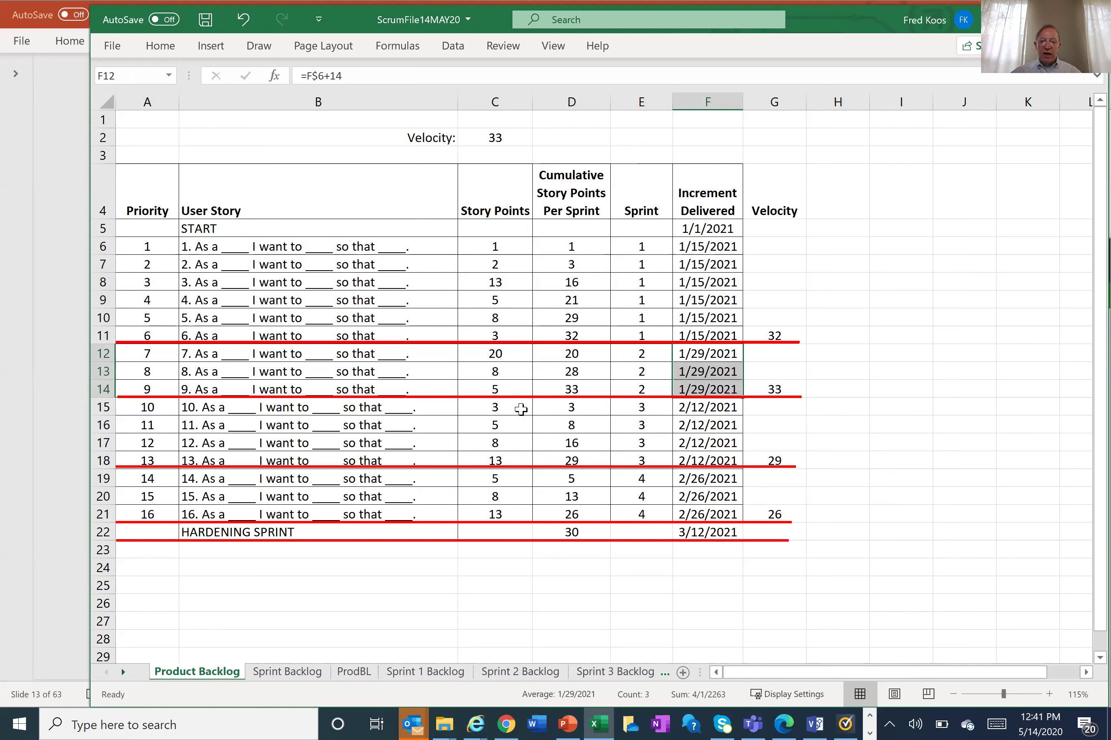
Step: Highlight the story points through sprint numbers for Sprints 3 and 4, ending with user story 16's sprint, increment date and velocity
left_click_drag(521, 410, 605, 430)
left_click(642, 458, "shift")
left_click_drag(507, 477, 660, 513)
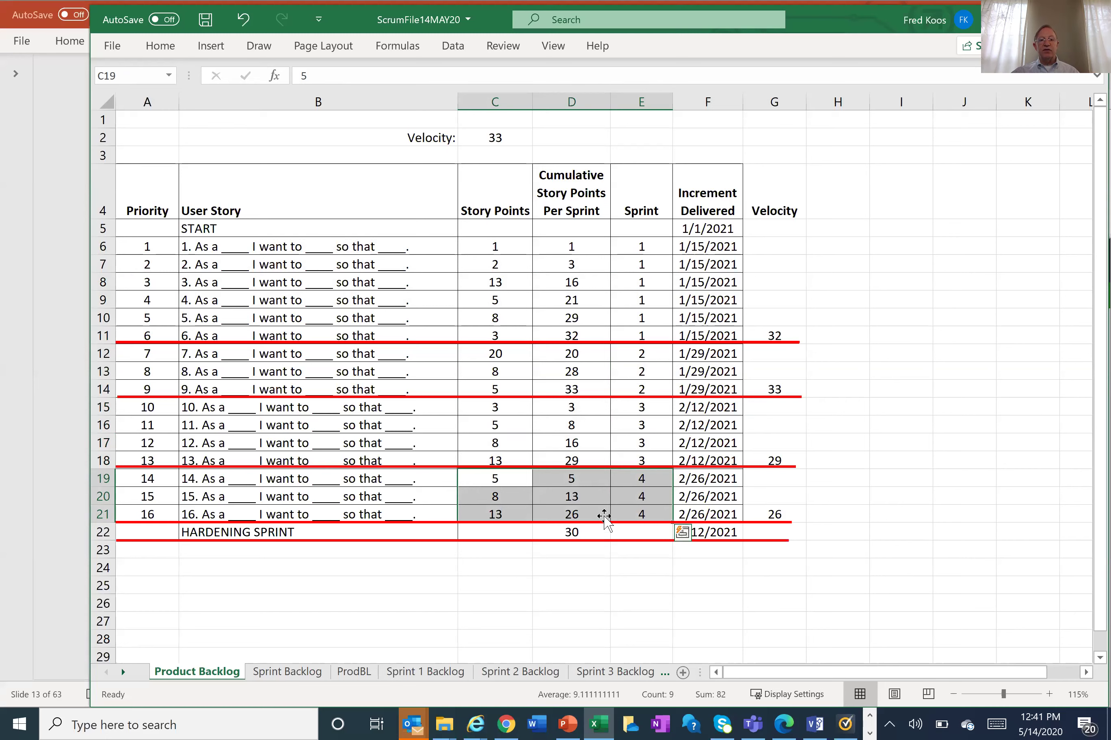
left_click(664, 514)
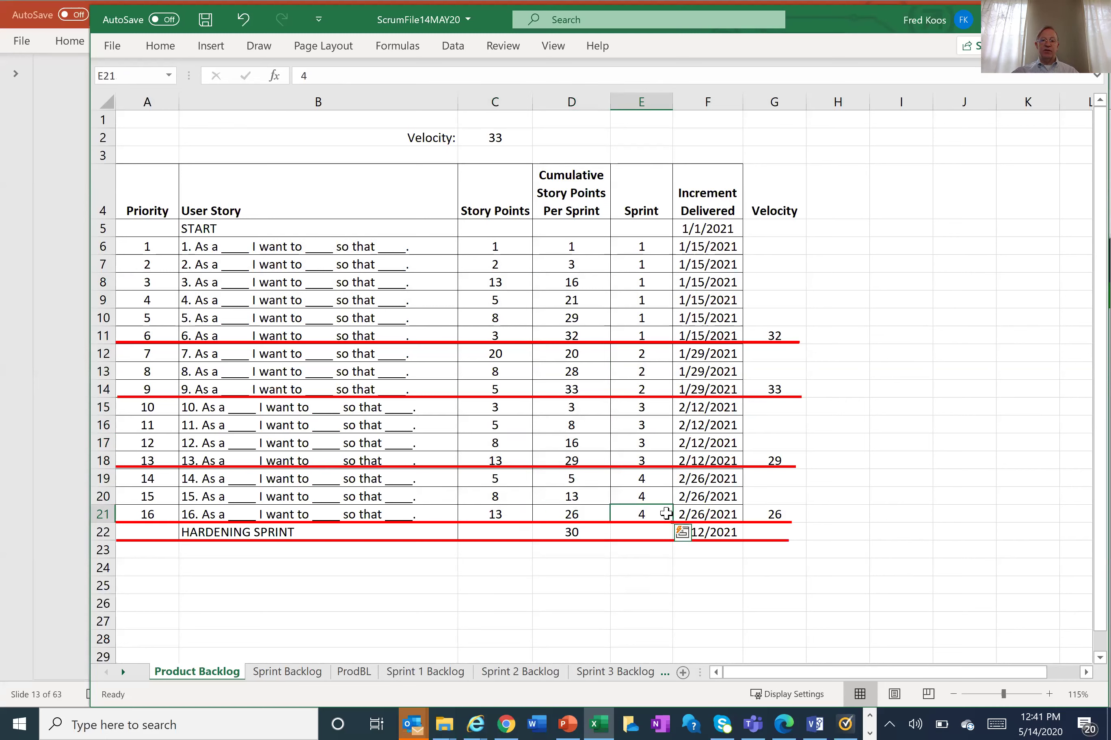
left_click(725, 512)
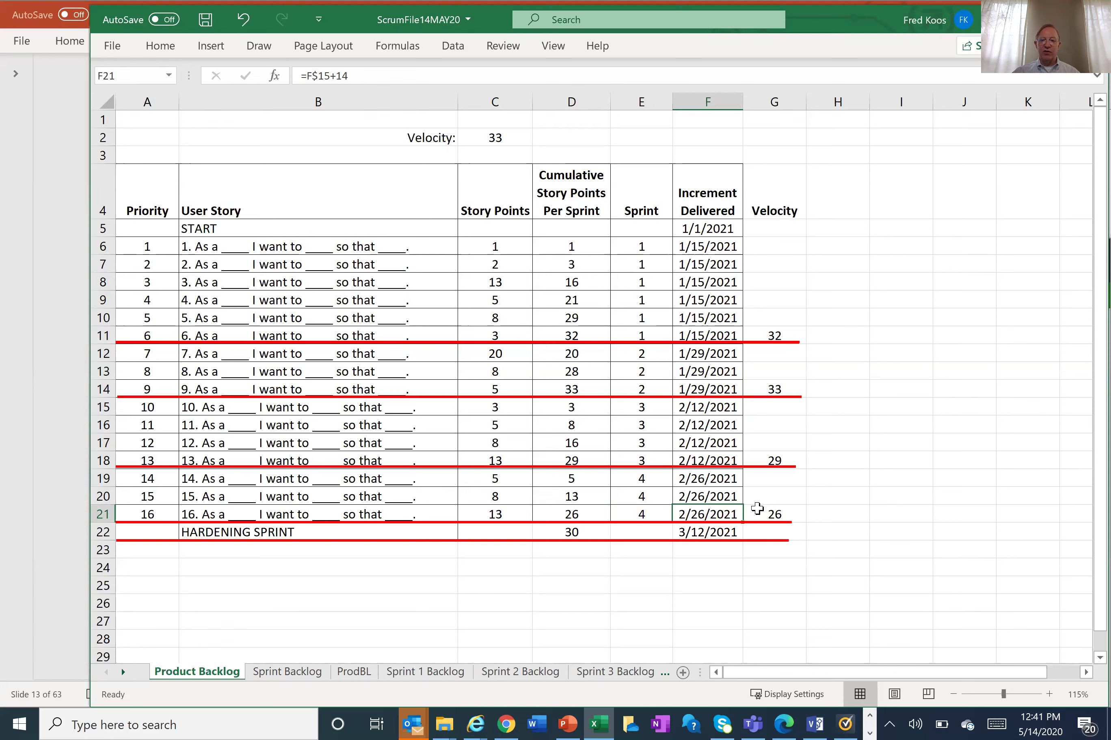
left_click(756, 512)
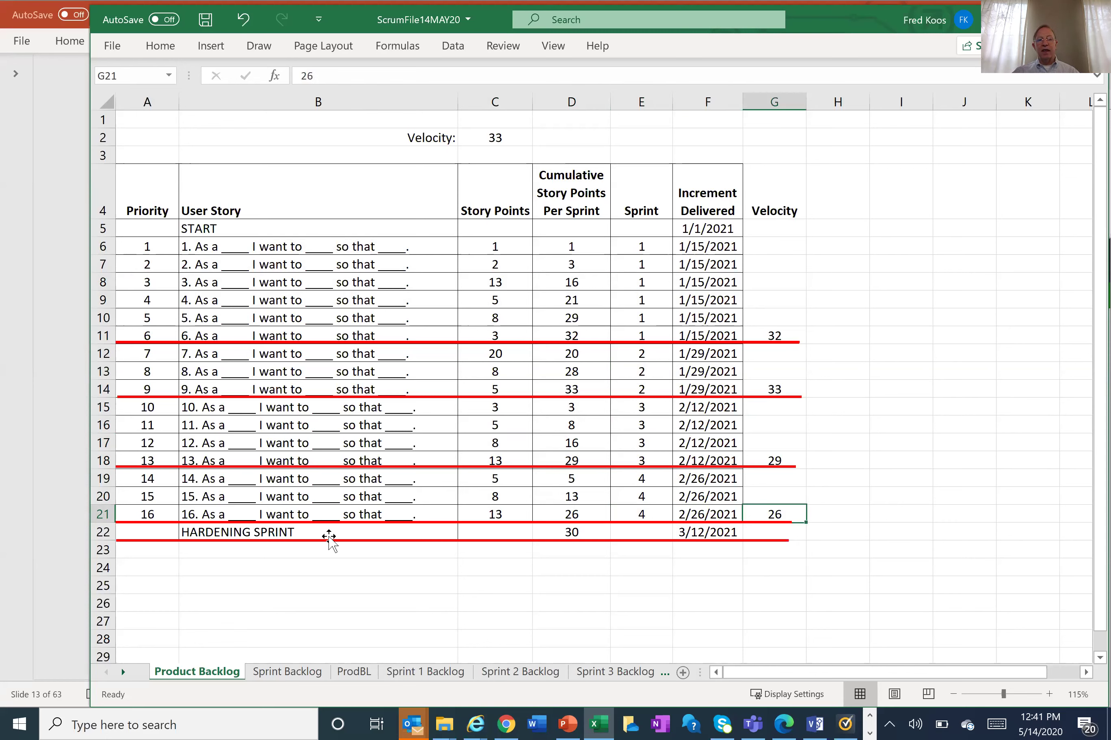
Step: Point out the HARDENING SPRINT row by selecting its priority cell and its name under User Story
left_click(158, 535)
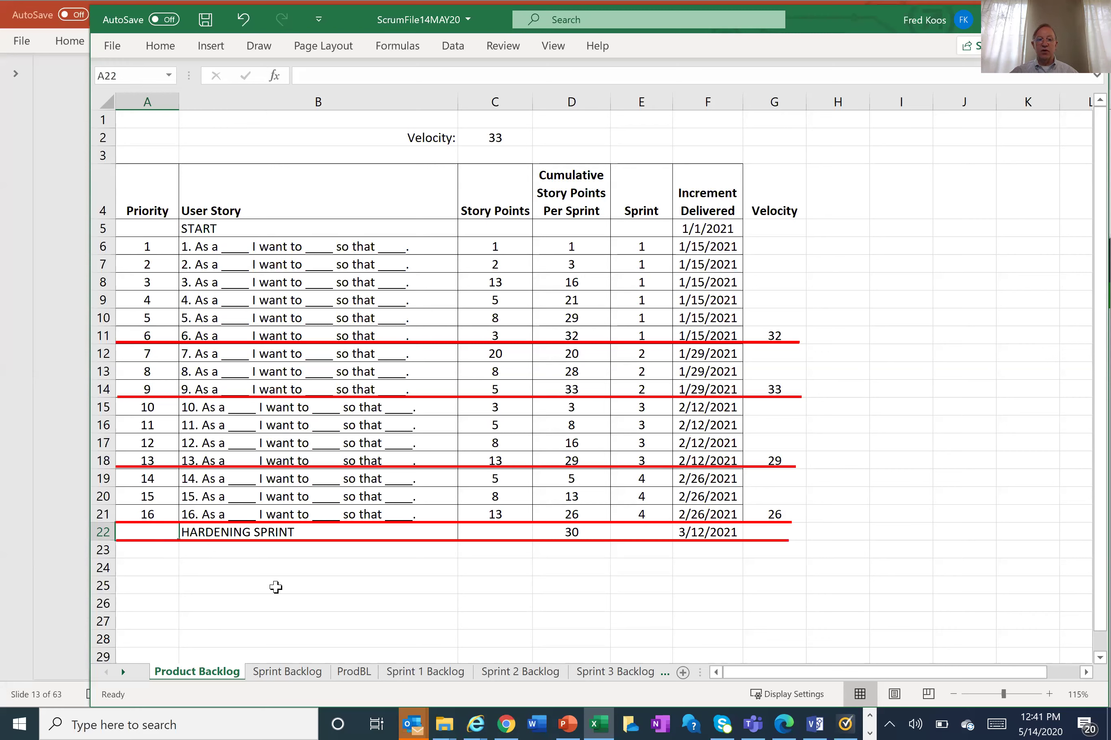
left_click(334, 550)
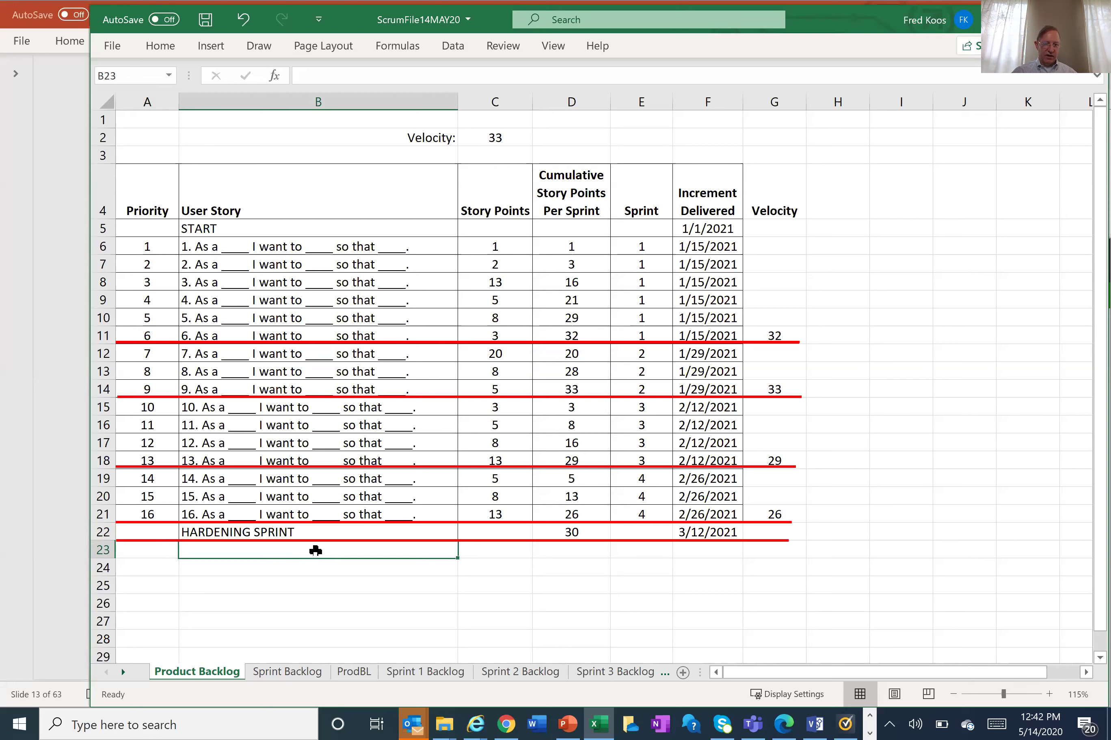
left_click(338, 534)
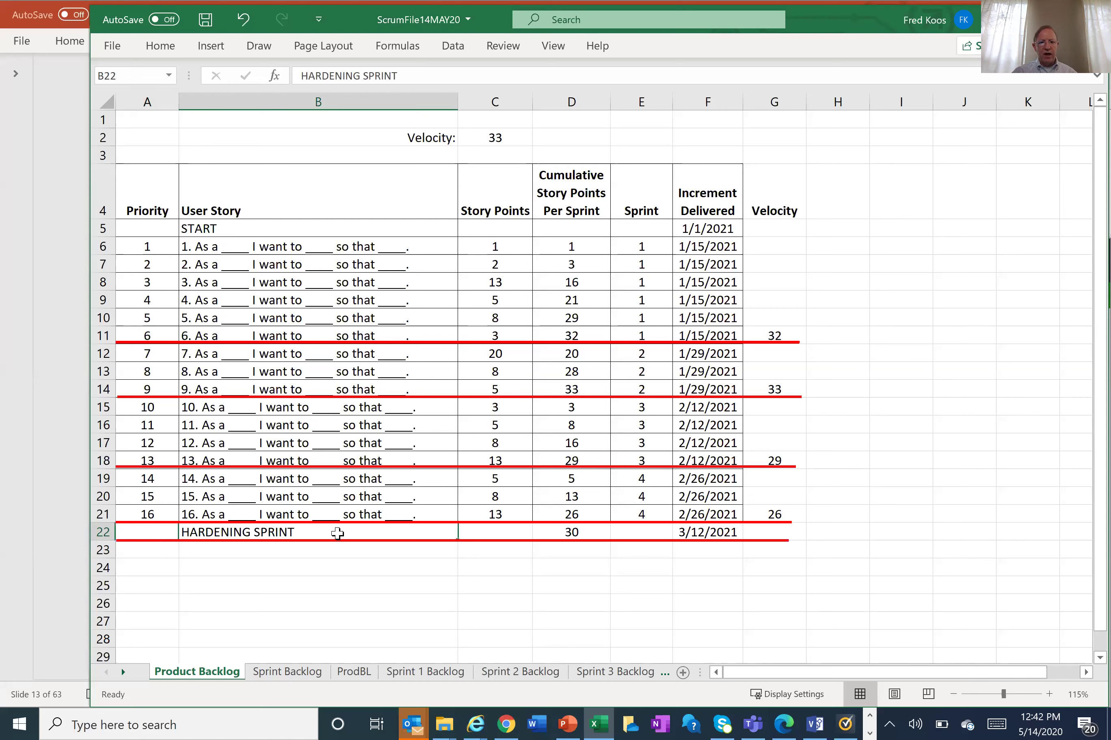
Step: Undo the accidental move of the red line above HARDENING SPRINT, and select that row's priority, name and increment date cells
left_click_drag(164, 531, 664, 514)
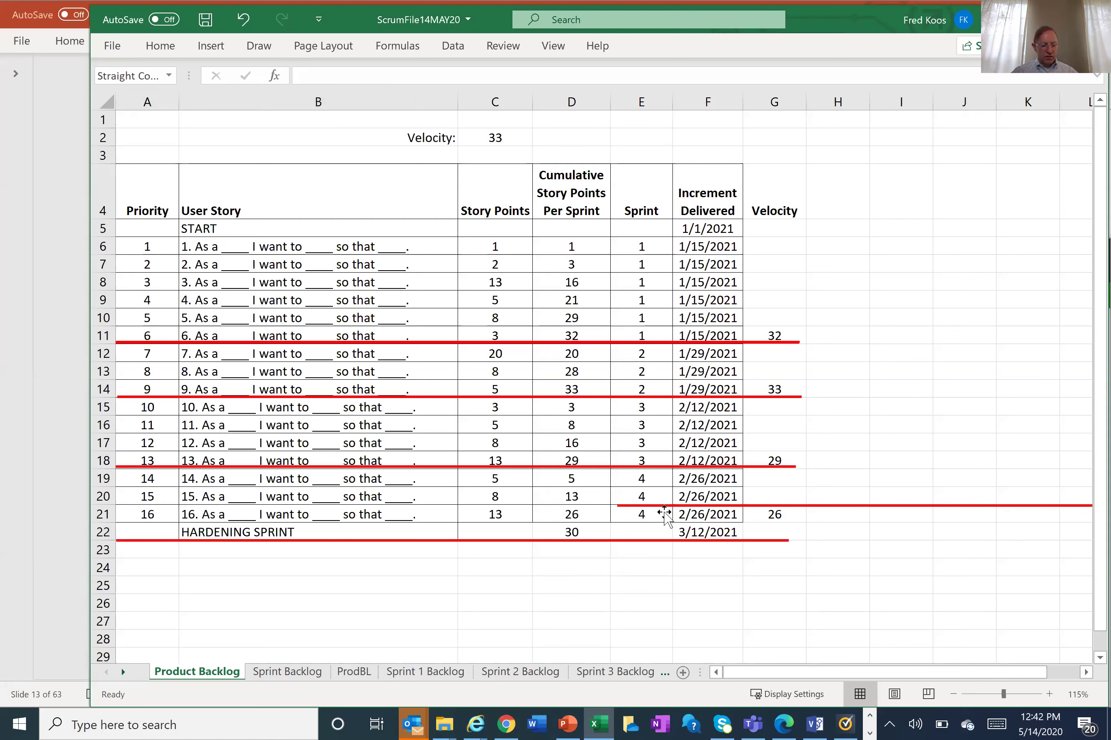
key("ctrl+z")
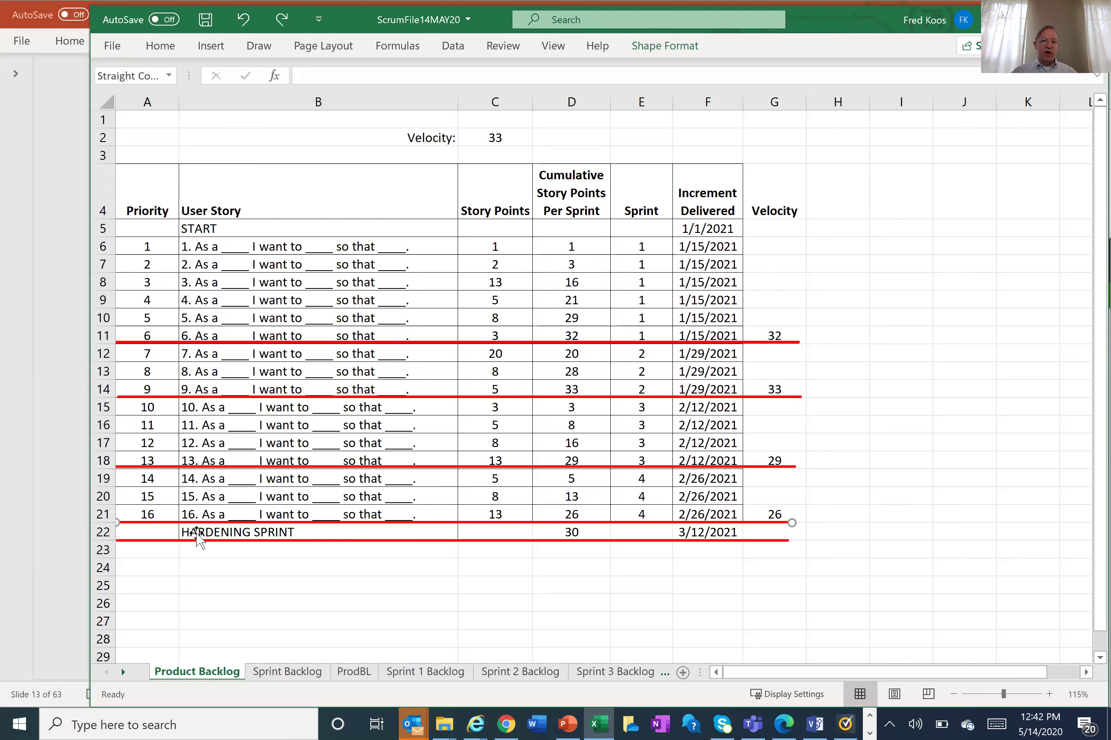
left_click(166, 532)
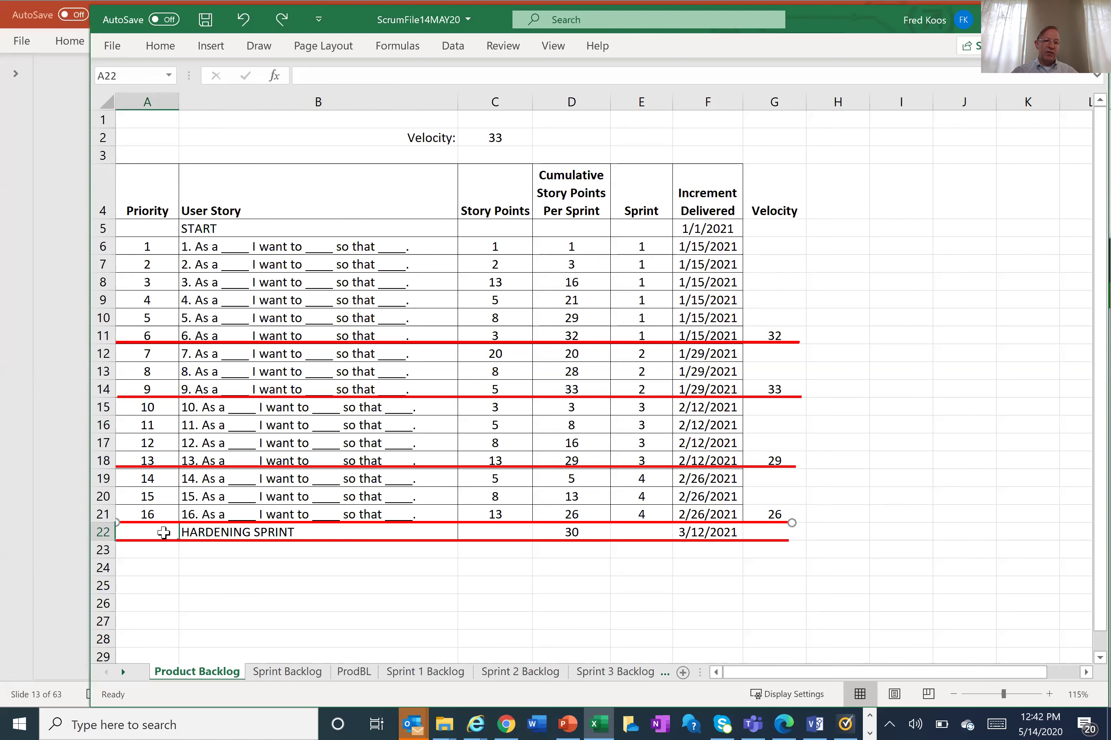
left_click(278, 532)
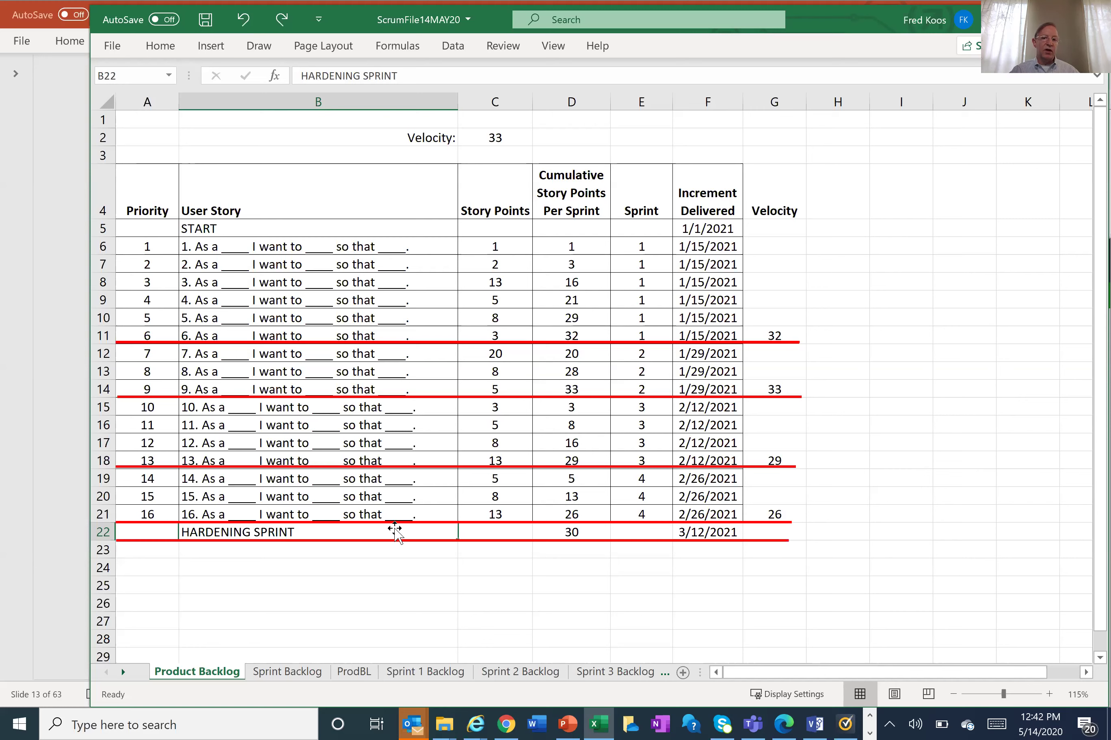
left_click(718, 532)
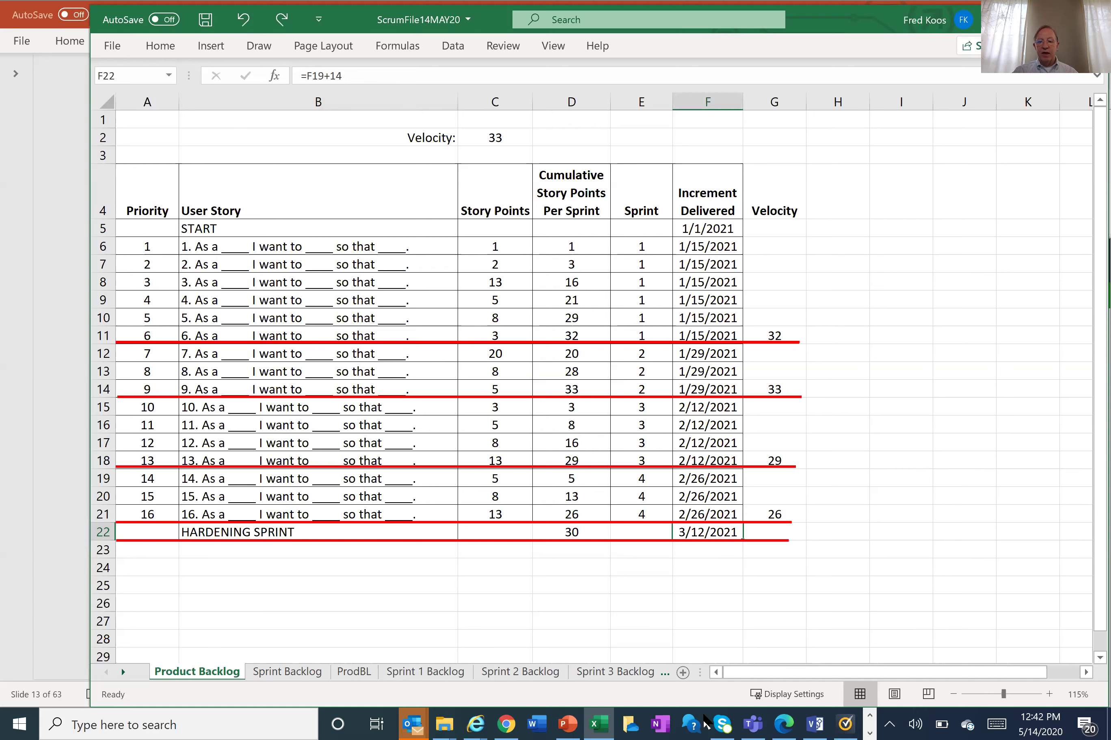
Step: Switch to the PowerPoint deck, point out the Estimate Accumulation title, and advance to the Sprint Assignment slide
left_click(65, 425)
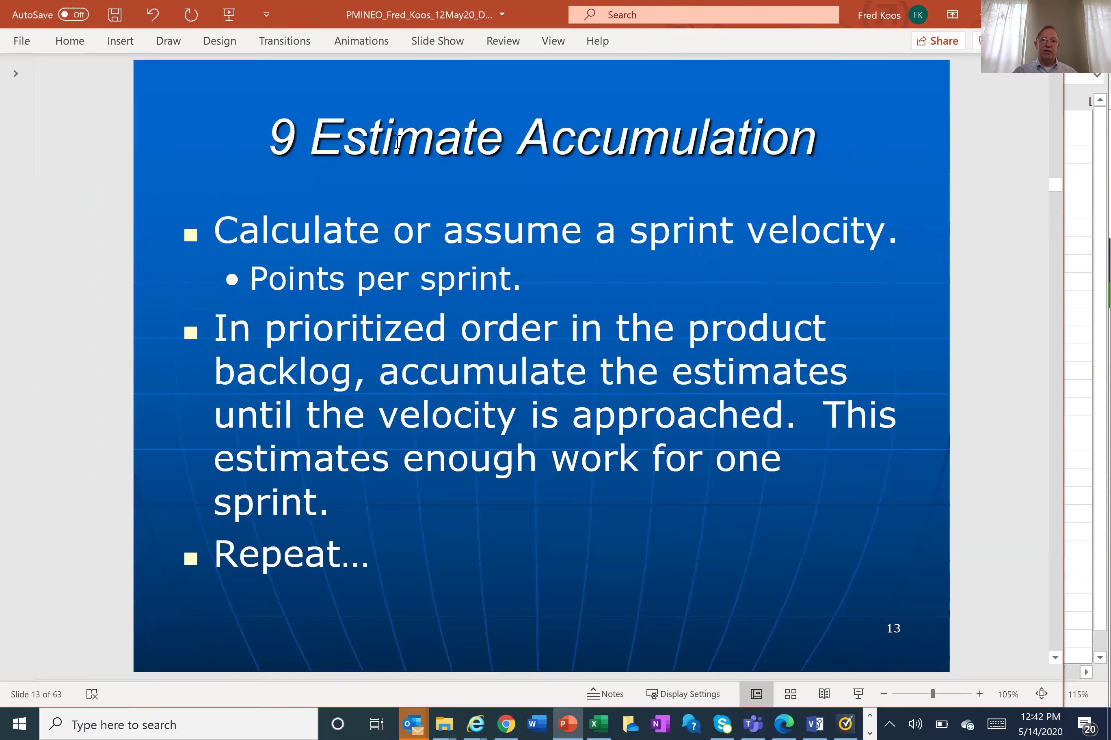
left_click(366, 141)
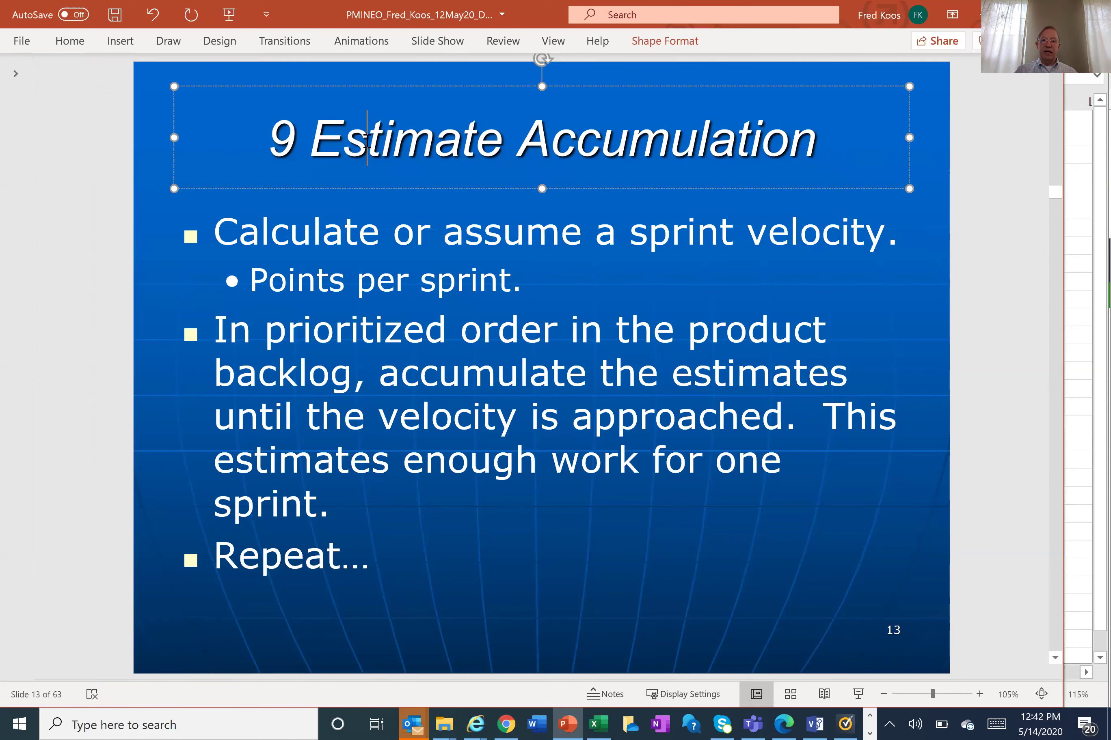
scroll(365, 141, "down", 1)
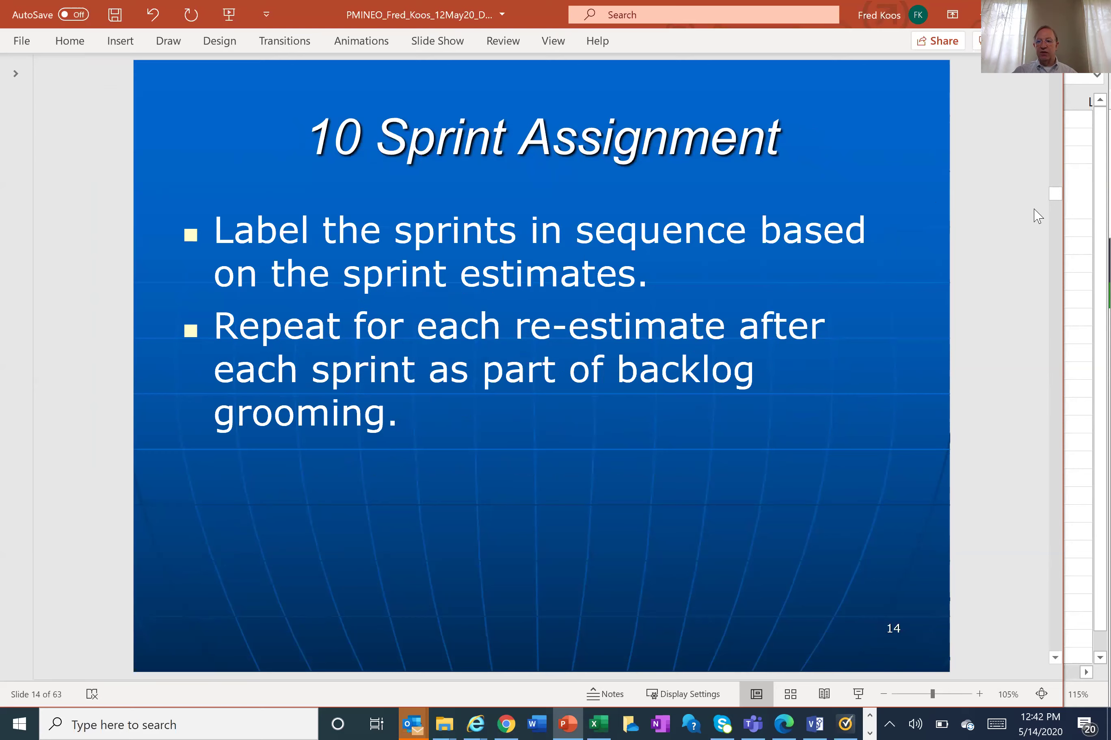
Step: Highlight the Excel backlog's Sprint column from the START row through user story 14, and return to PowerPoint to show the Sprint End Dates slide
left_click(1069, 228)
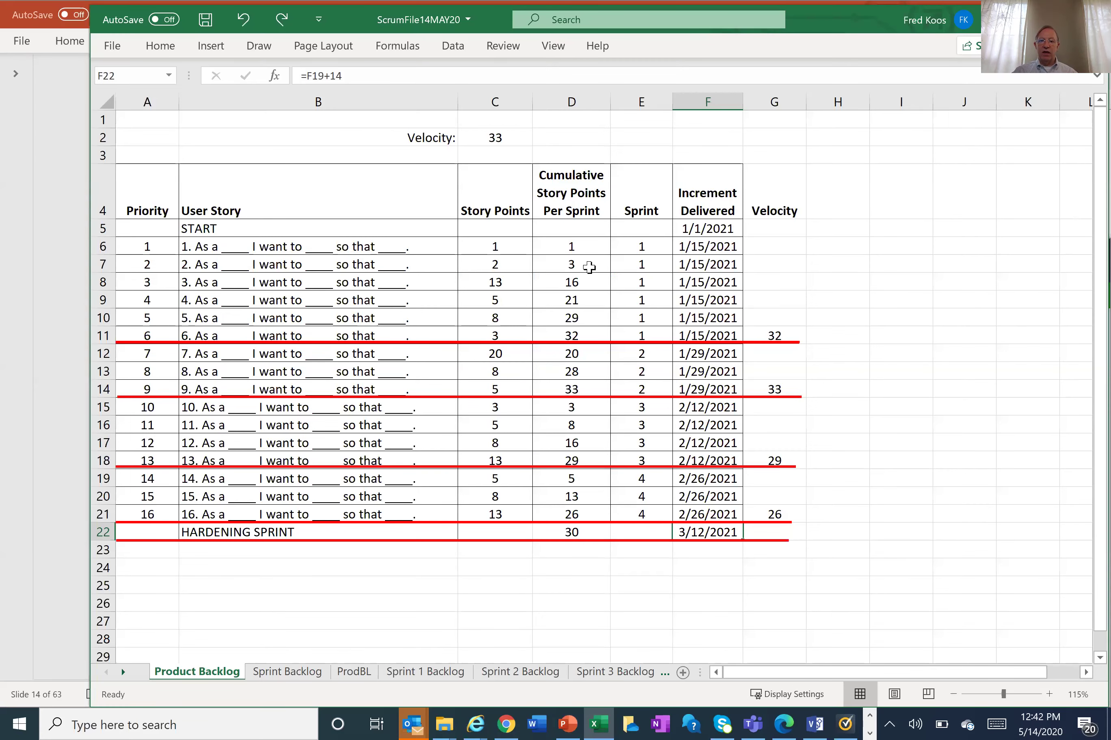
left_click_drag(641, 229, 623, 479)
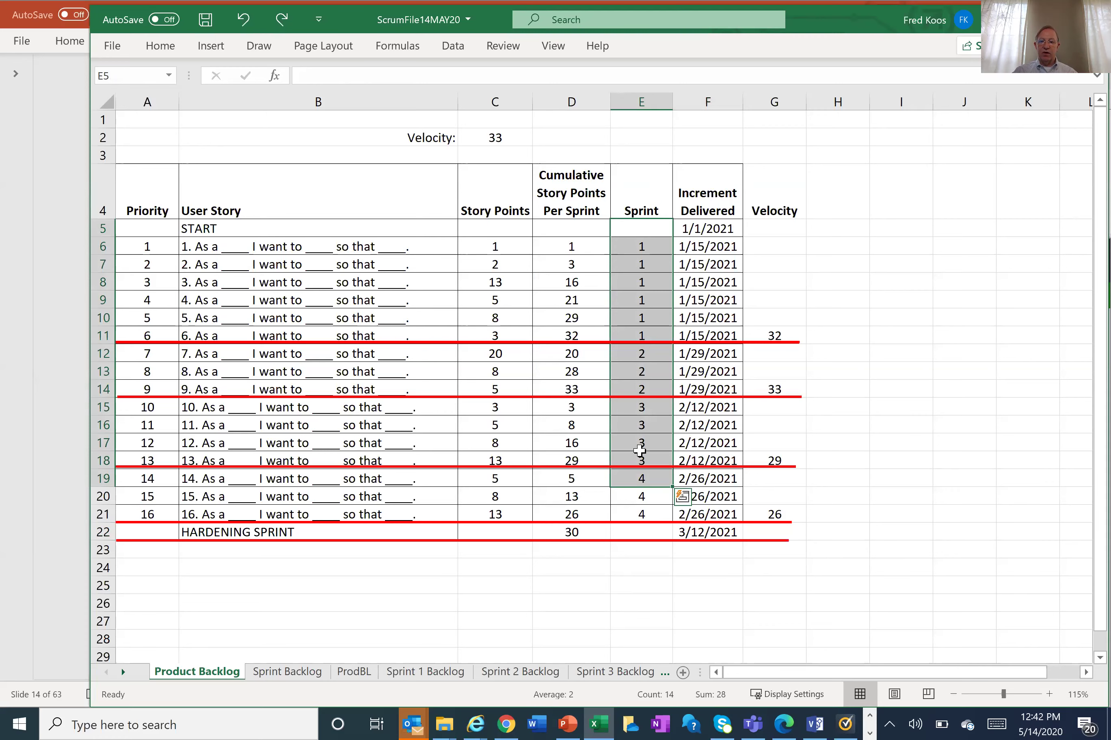
left_click(77, 455)
key("Page_Down")
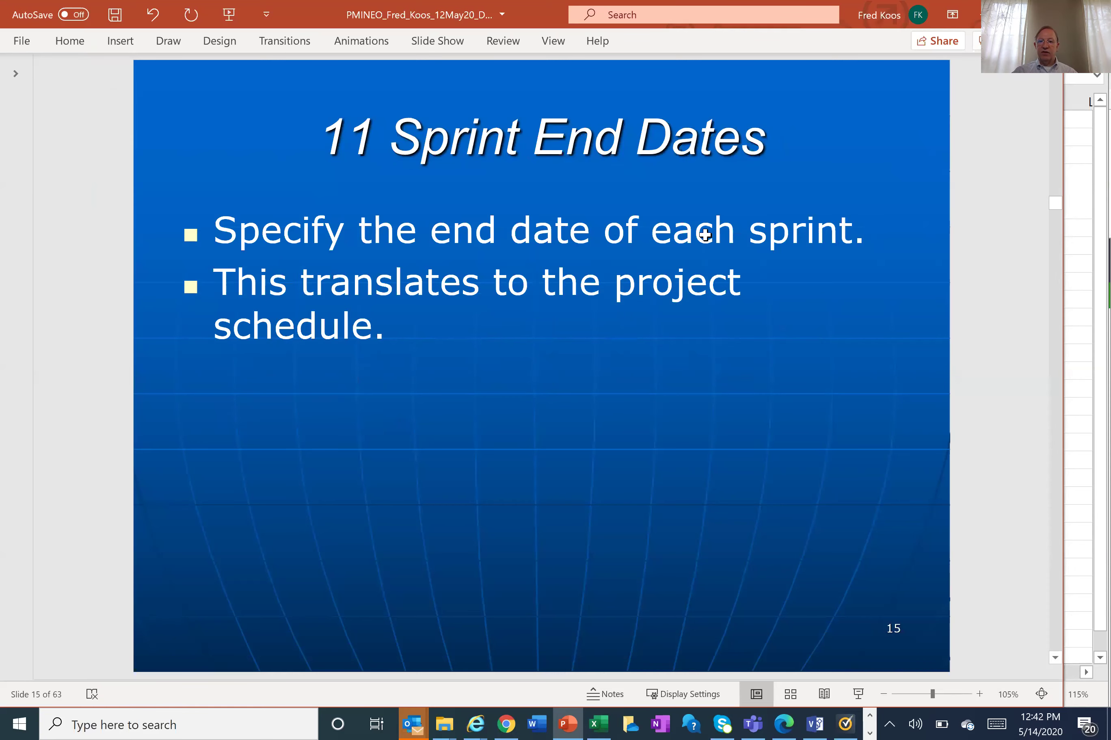
Step: Show the Excel product backlog again, and return to PowerPoint to advance to the Buffer slide
key("alt+Tab")
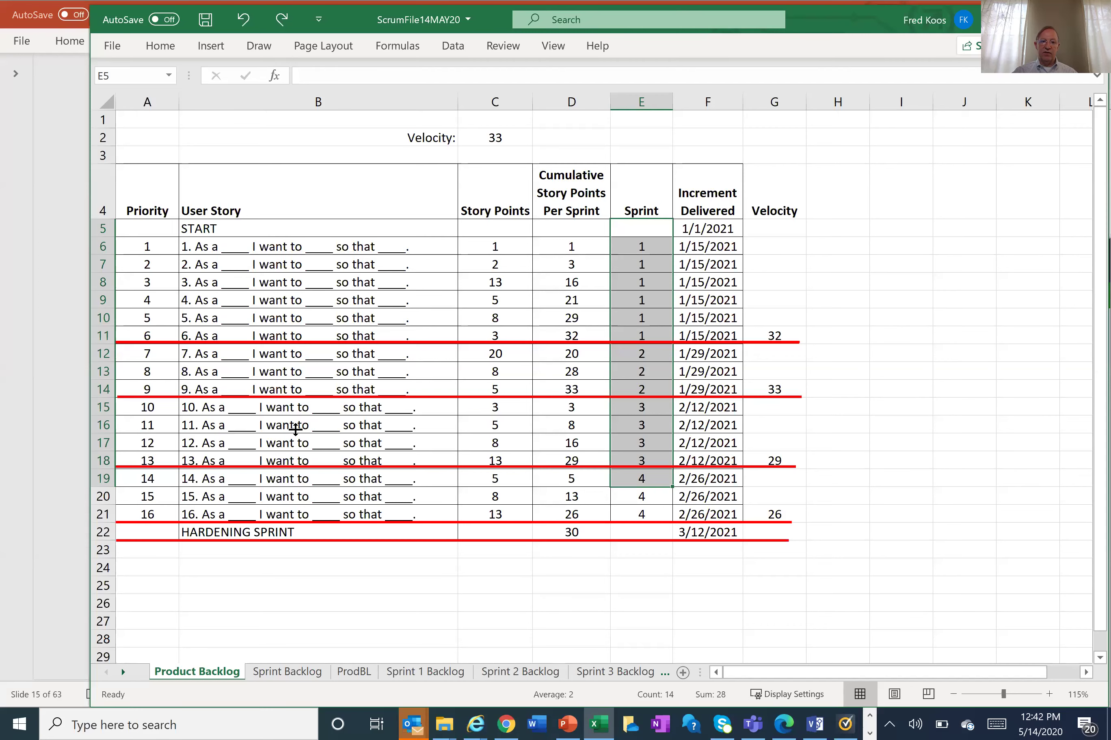
key("alt+Tab")
key("Page_Down")
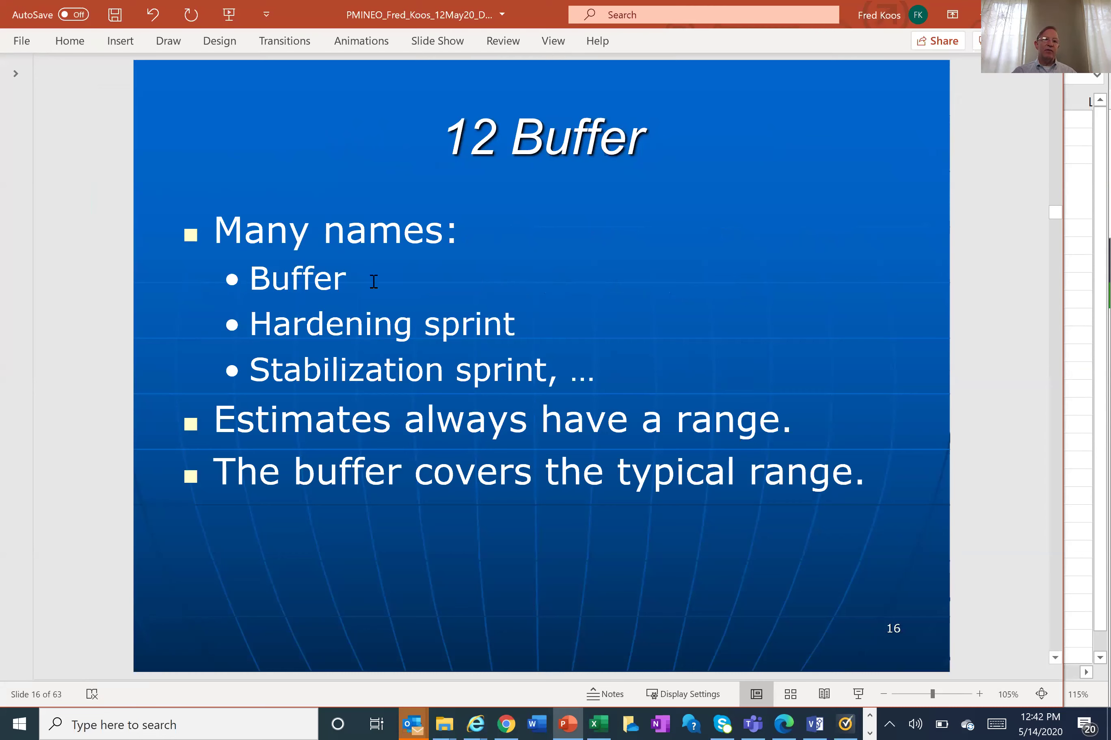
Step: Point out the alternative names on the Buffer slide by selecting Buffer, Hardening and Stabilization, ending at the ellipsis
left_click(309, 279)
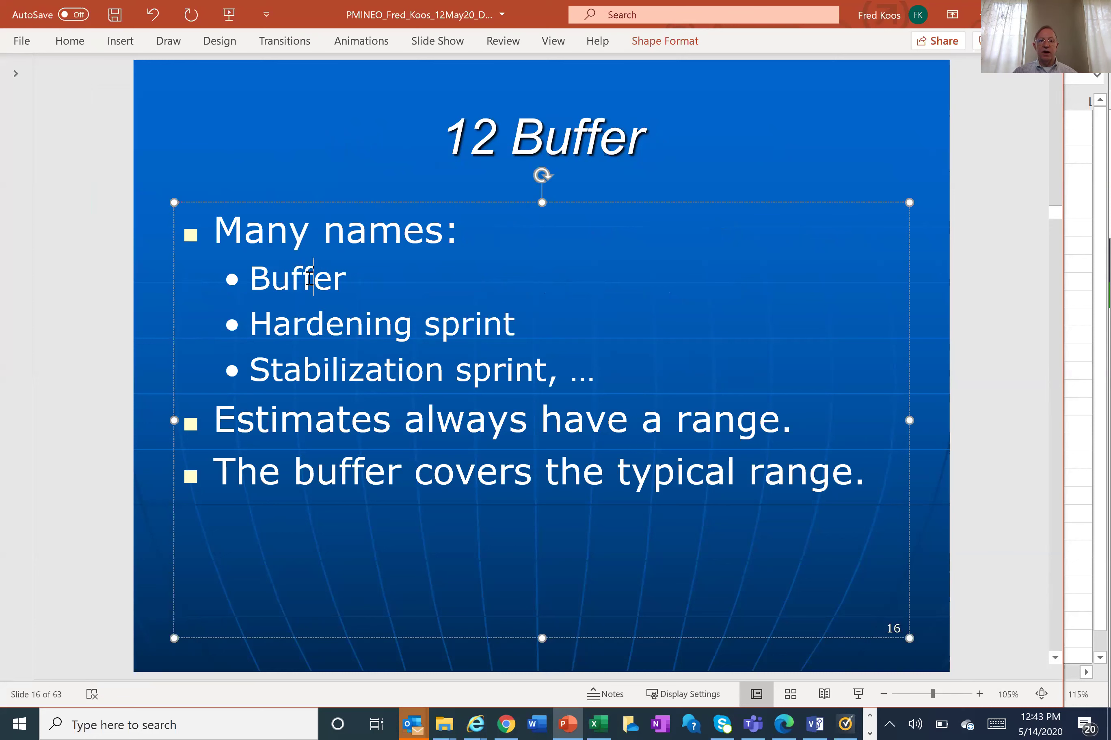
double_click(318, 324)
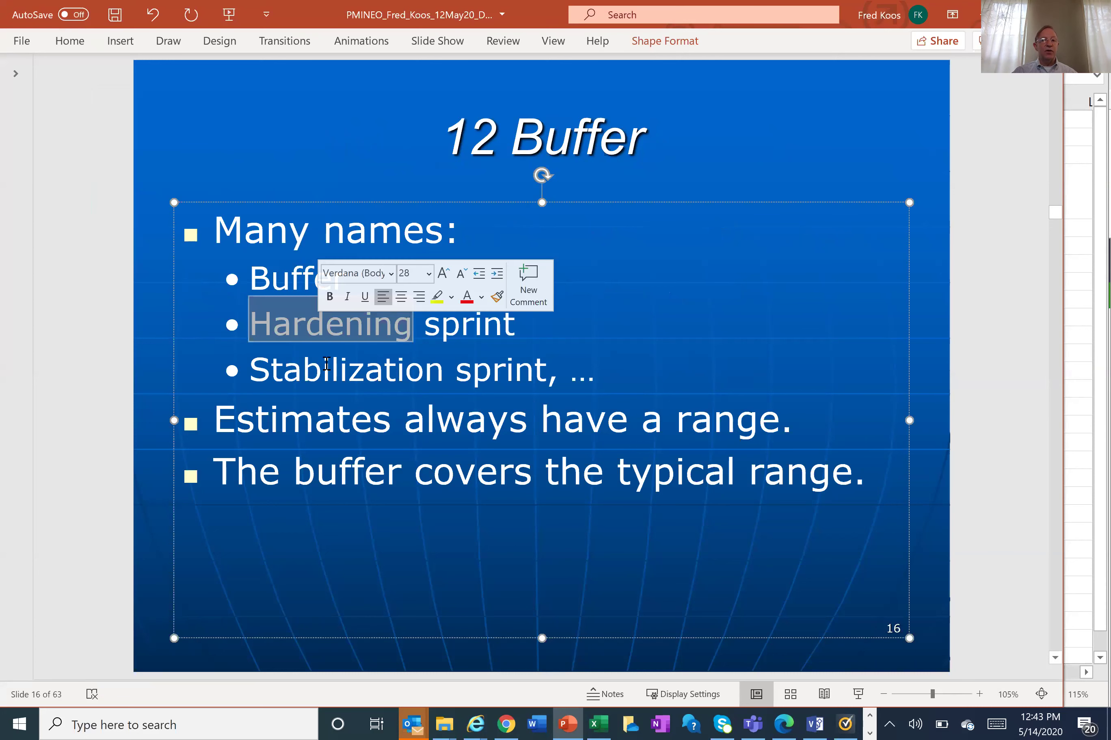
double_click(356, 377)
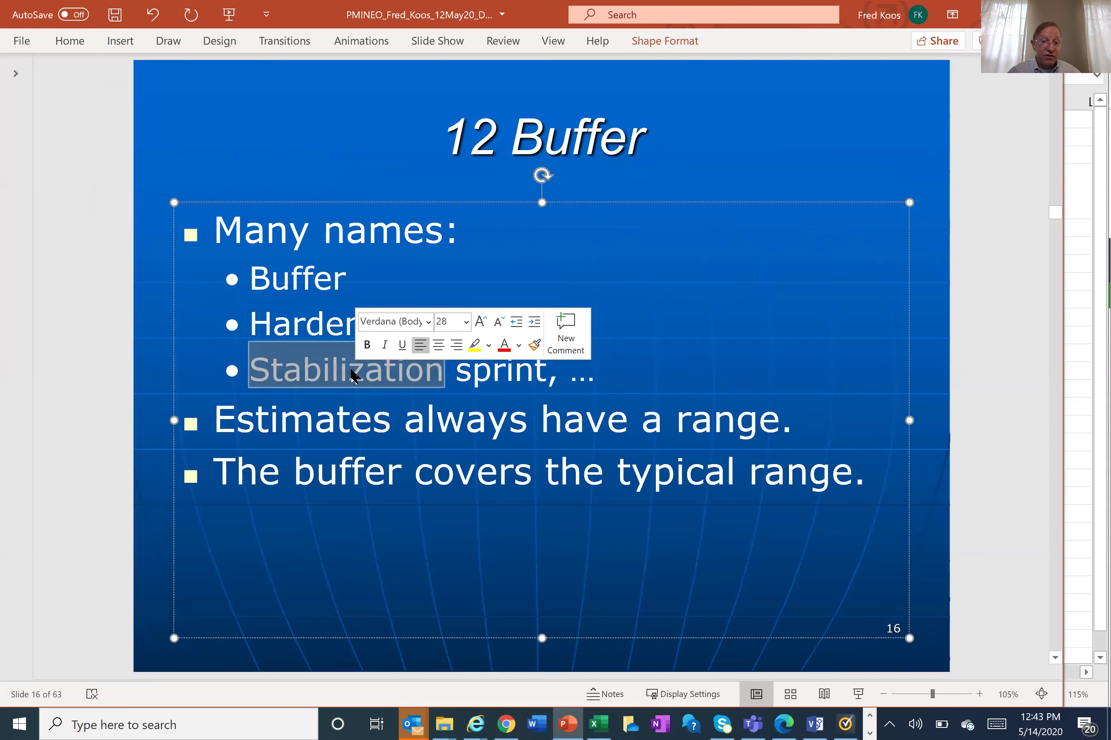
double_click(321, 334)
left_click(302, 282)
double_click(304, 284)
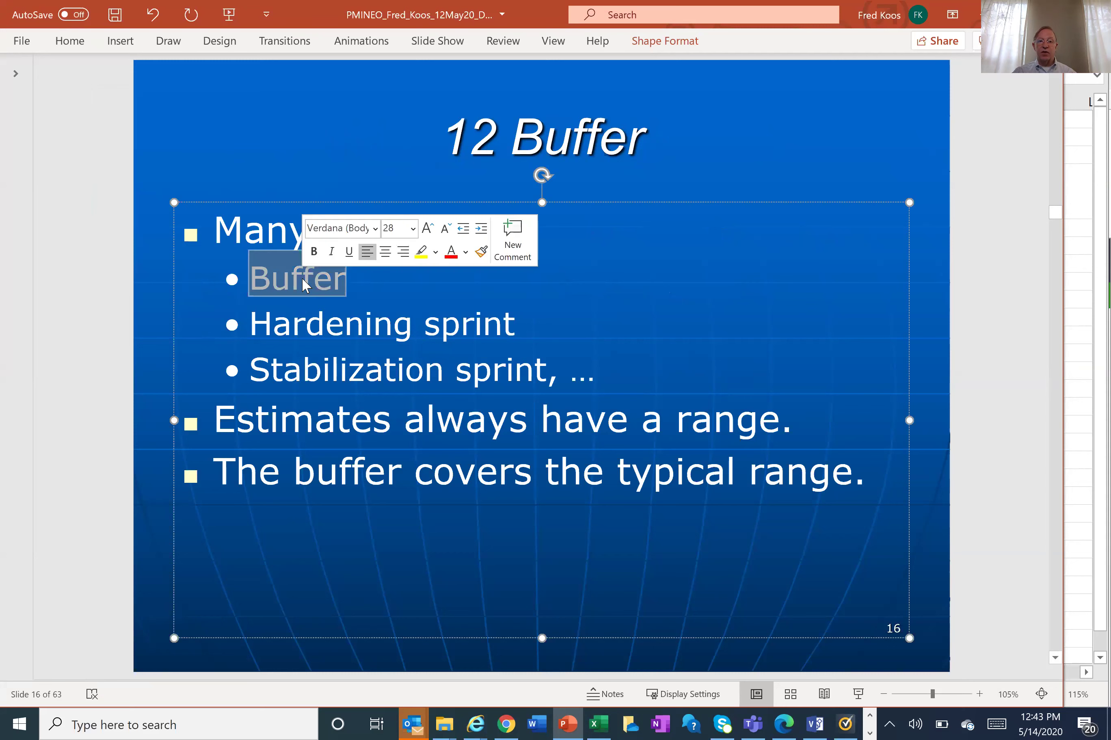
left_click(609, 379)
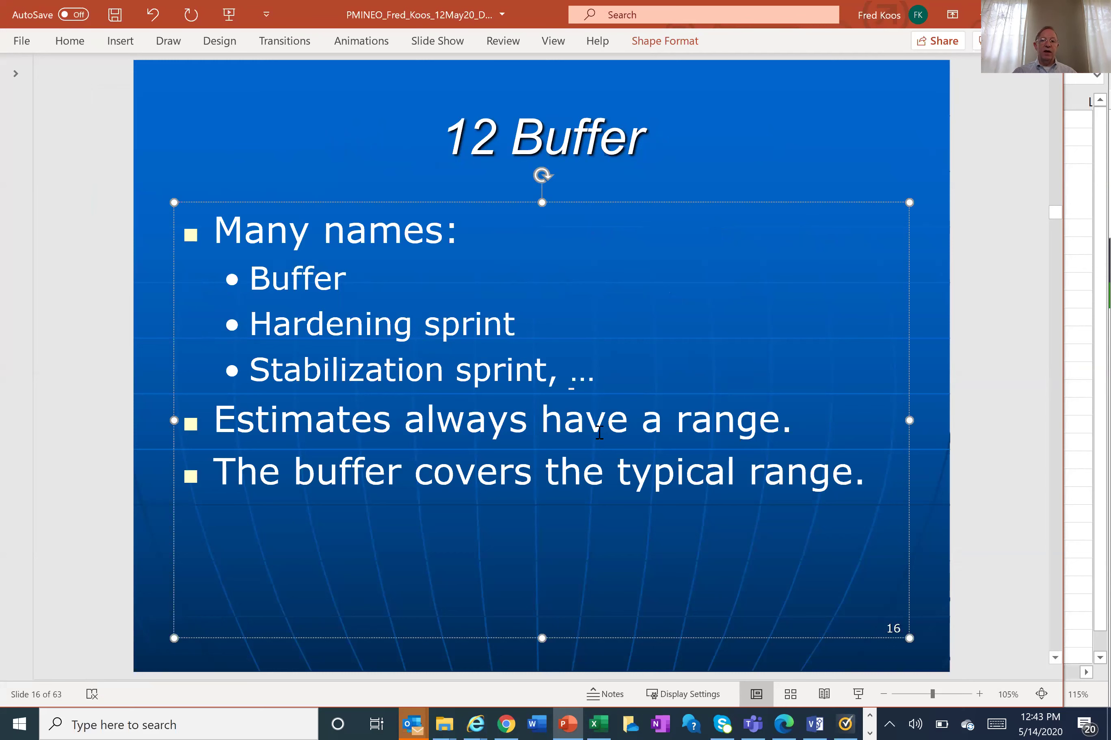
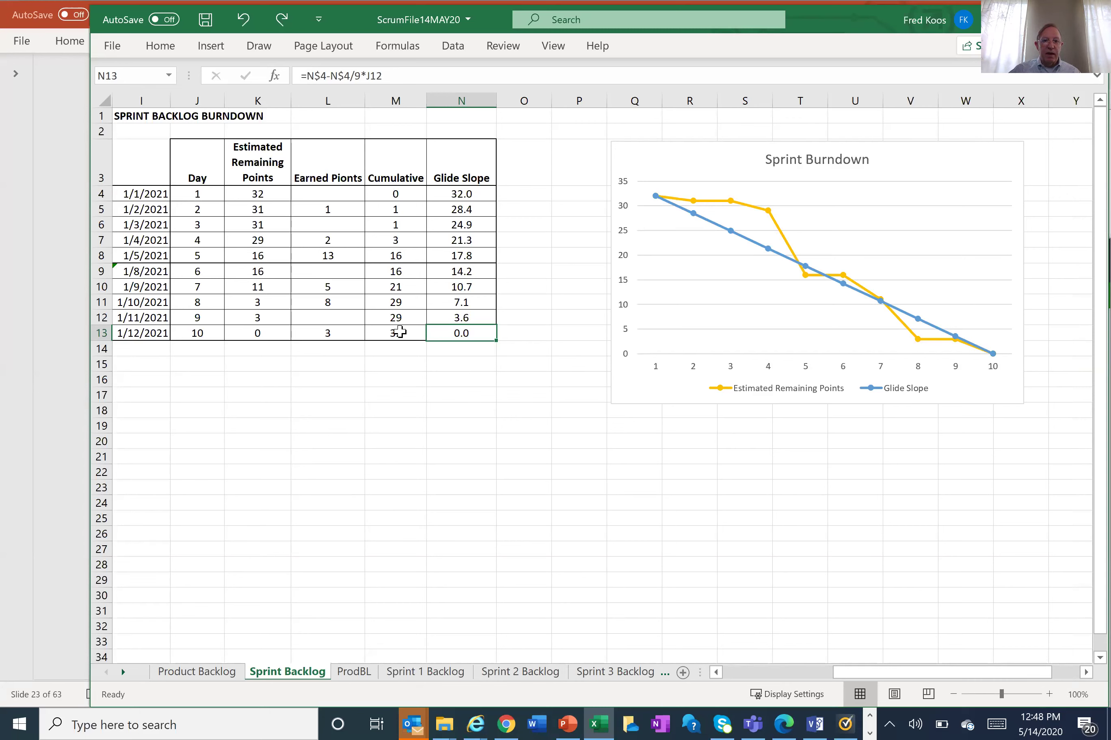
Step: Clear the Estimated Remaining Points from day 10 up to day 3 in the Sprint Backlog burndown table
left_click(266, 333)
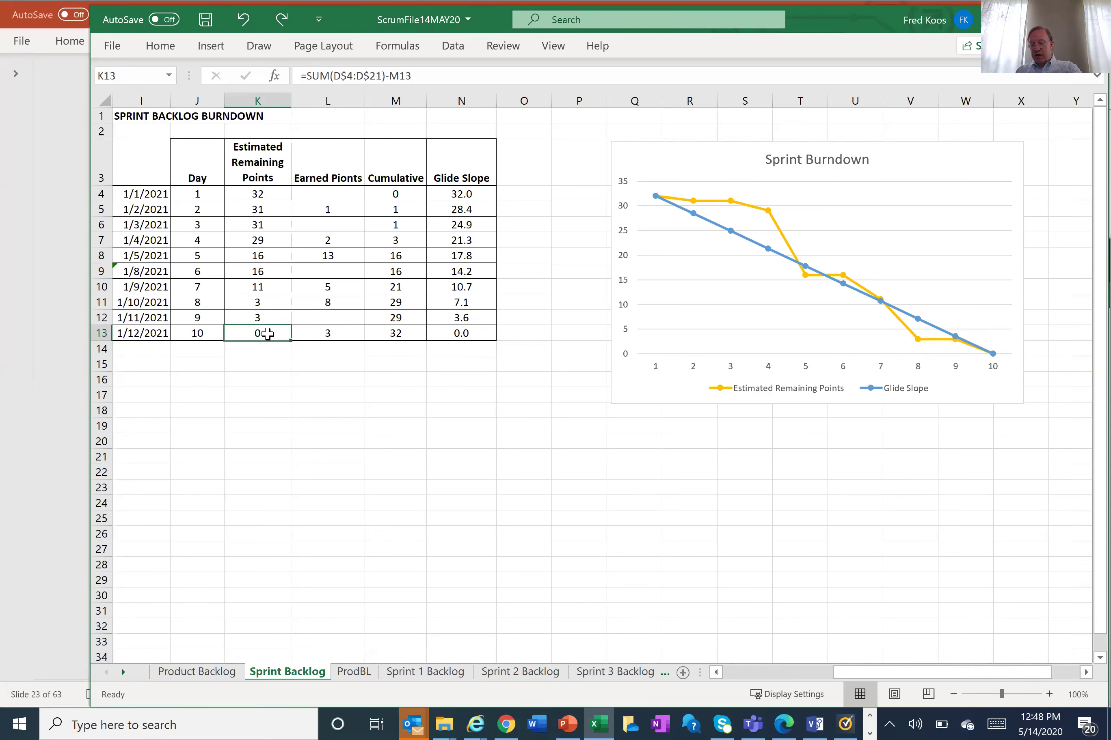
key("Delete")
key("Up")
key("Delete")
key("Up")
key("Delete")
key("Up")
key("Delete")
key("Up")
key("Delete")
key("Up")
key("Delete")
key("Up")
key("Delete")
key("Up")
key("Delete")
key("Up")
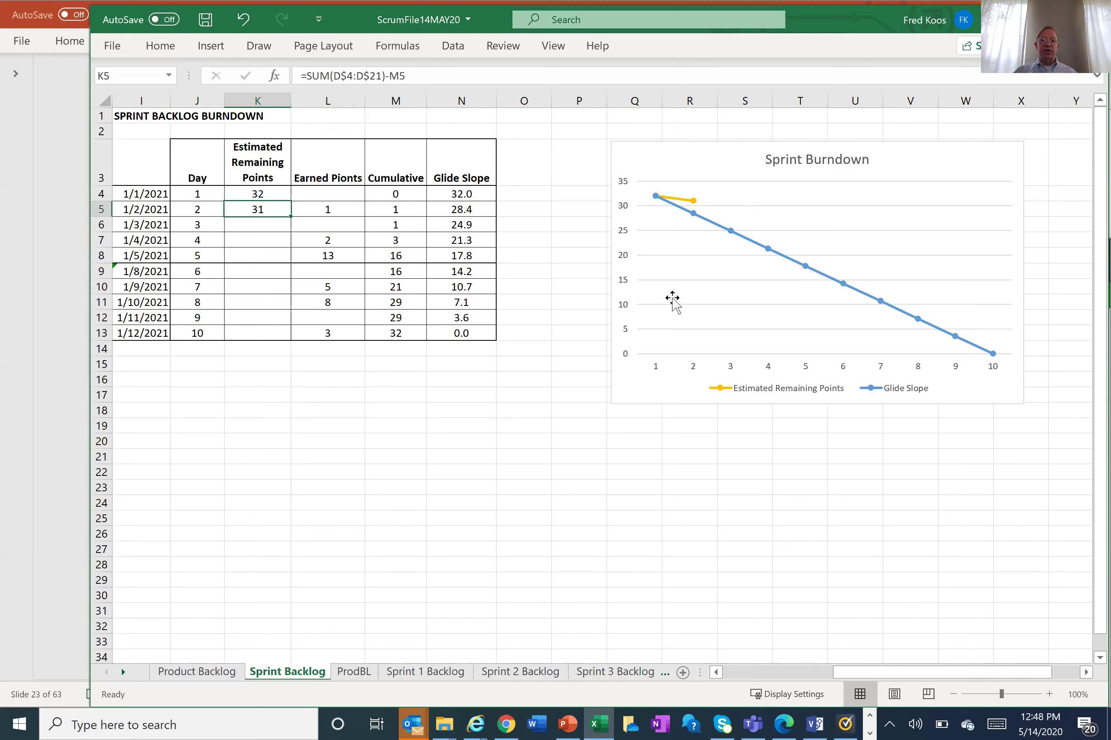
Step: Undo the cleared Estimated Remaining Points one day at a time from day 3 to day 10, following the Sprint Burndown chart
mouse_move(690, 203)
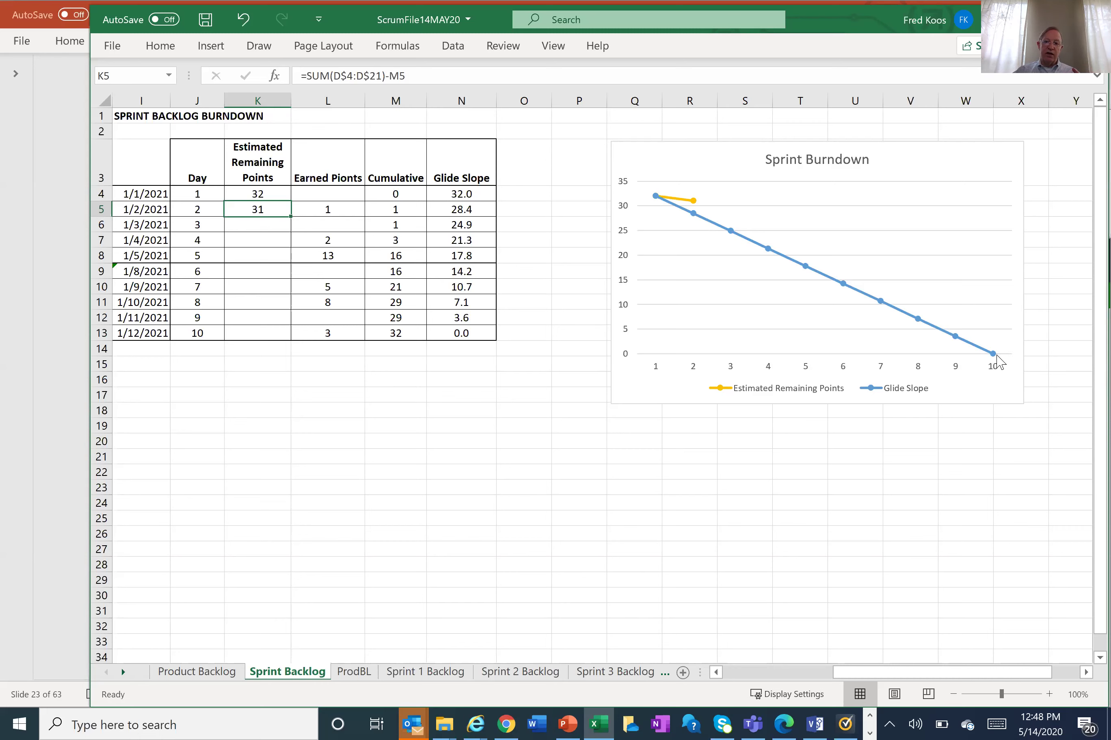
mouse_move(997, 355)
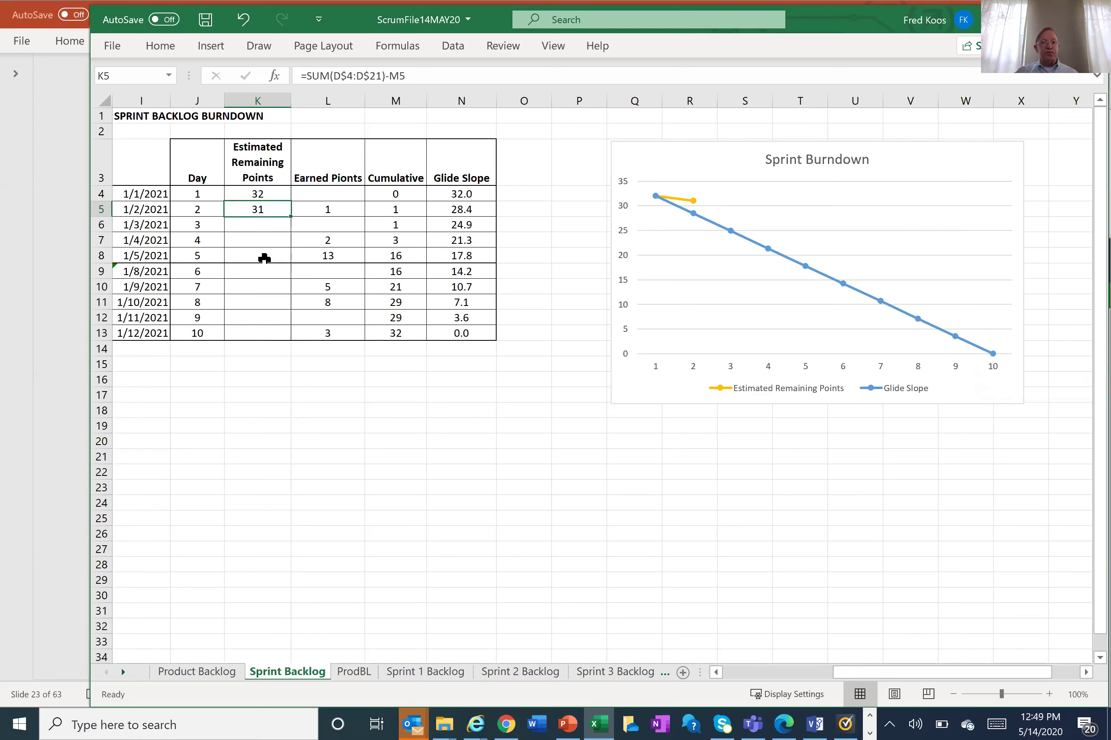
key("ctrl+z")
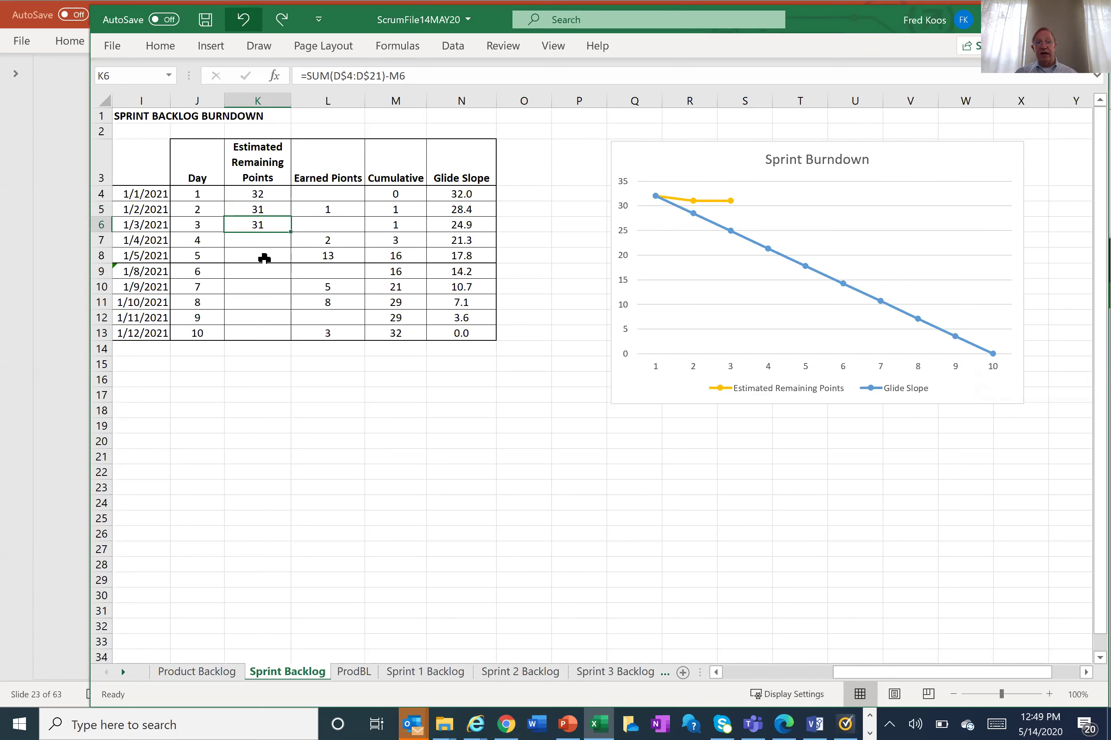
key("ctrl+y")
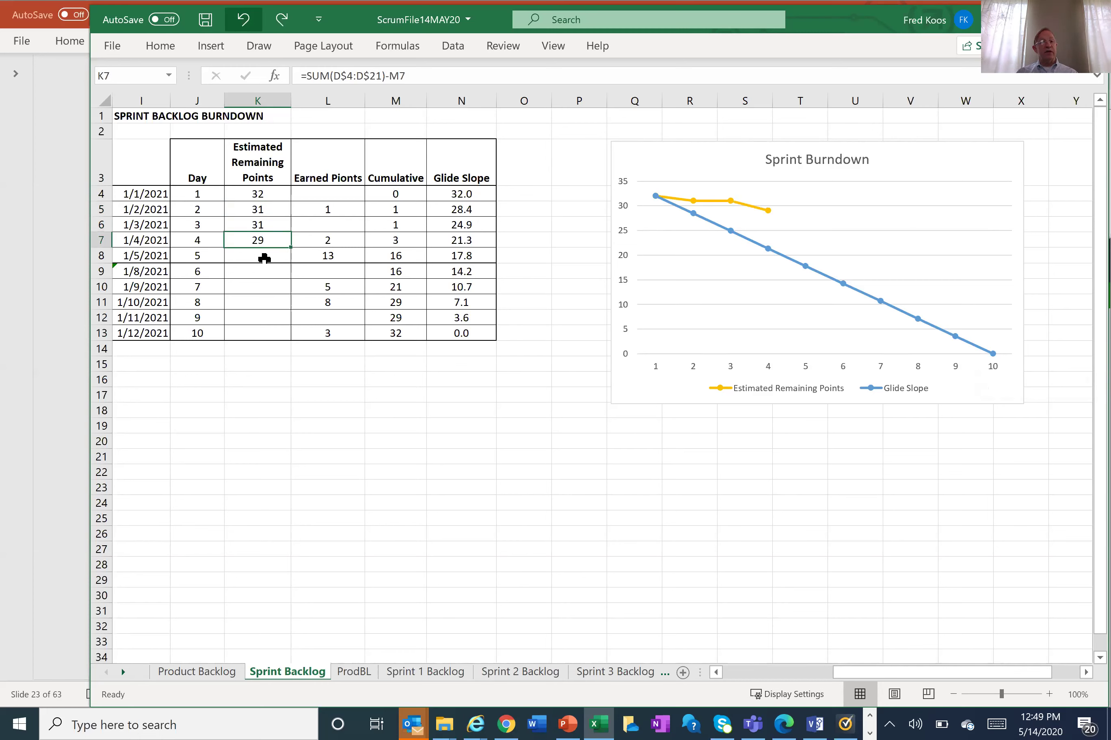
key("ctrl+y")
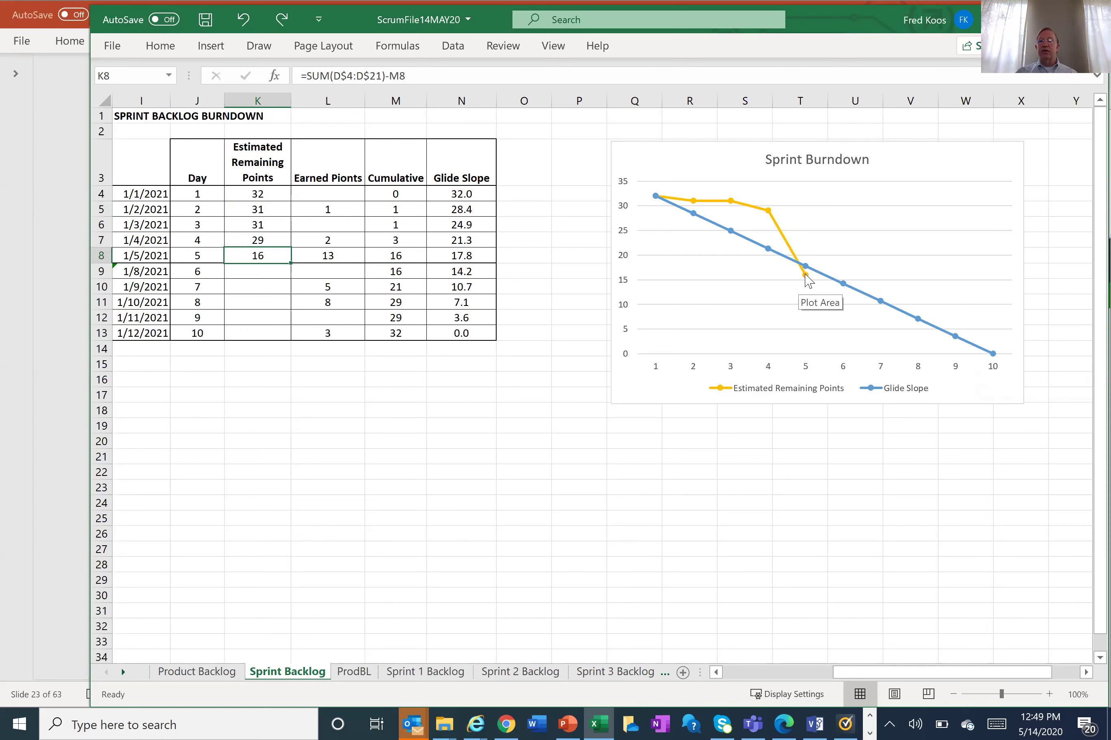
mouse_move(807, 280)
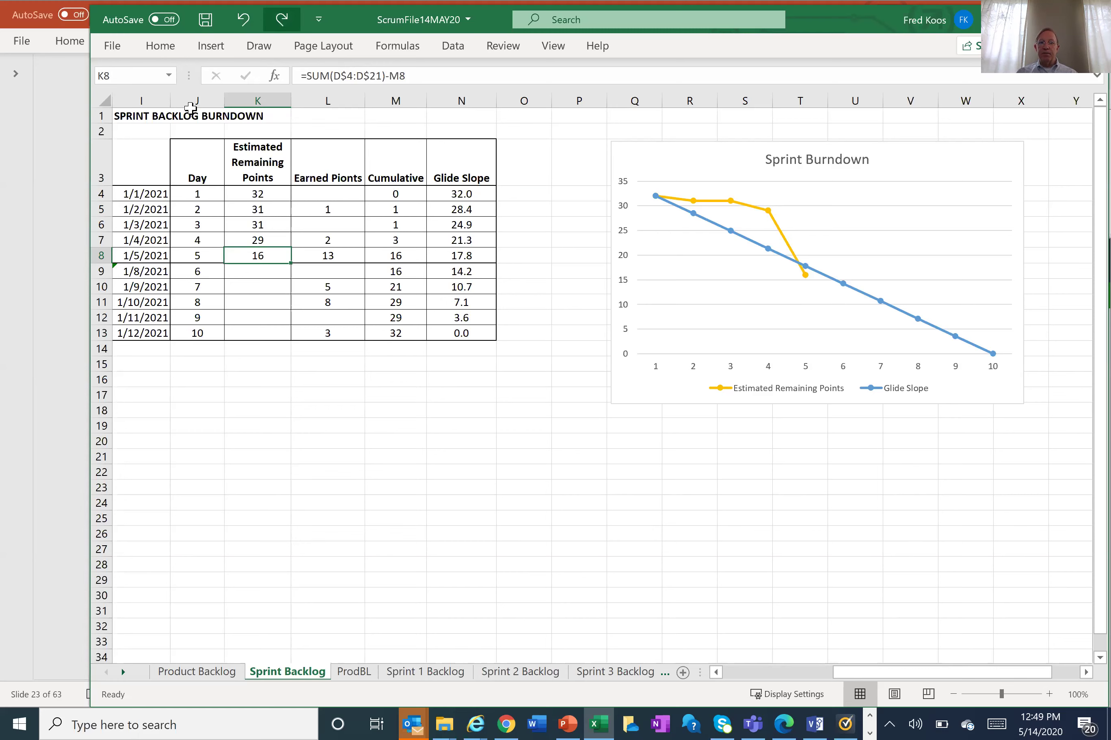
key("ctrl+y")
key("ctrl+y")
key("ctrl+y")
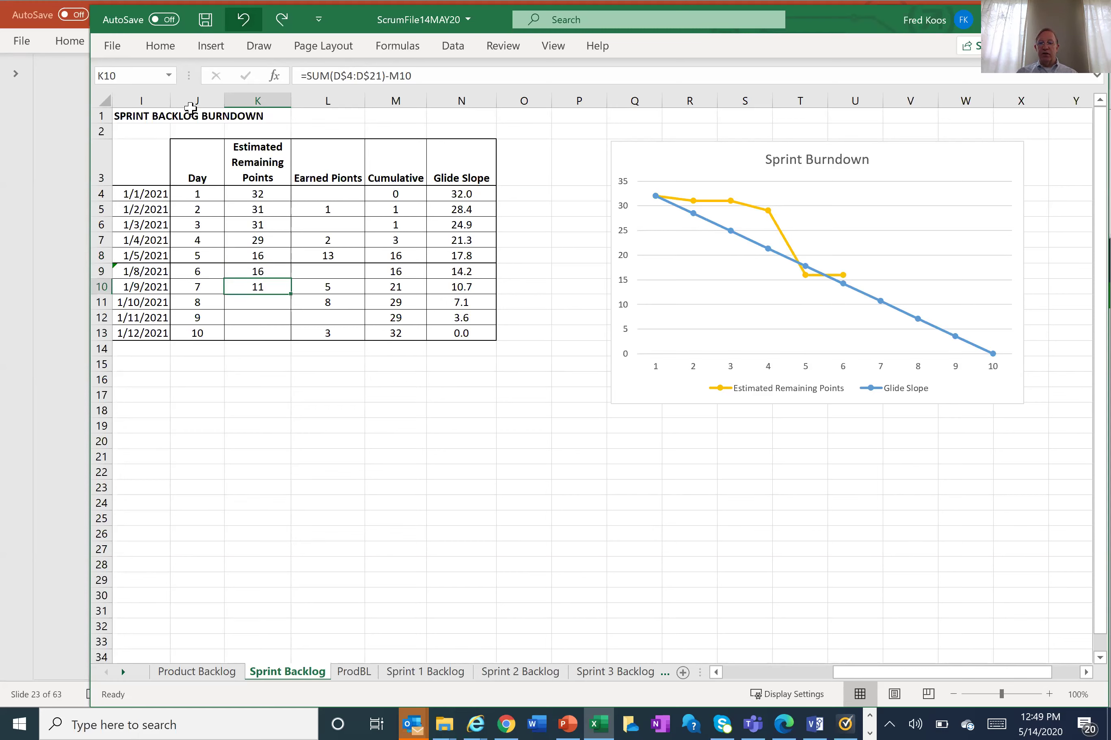
key("ctrl+y")
key("ctrl+y")
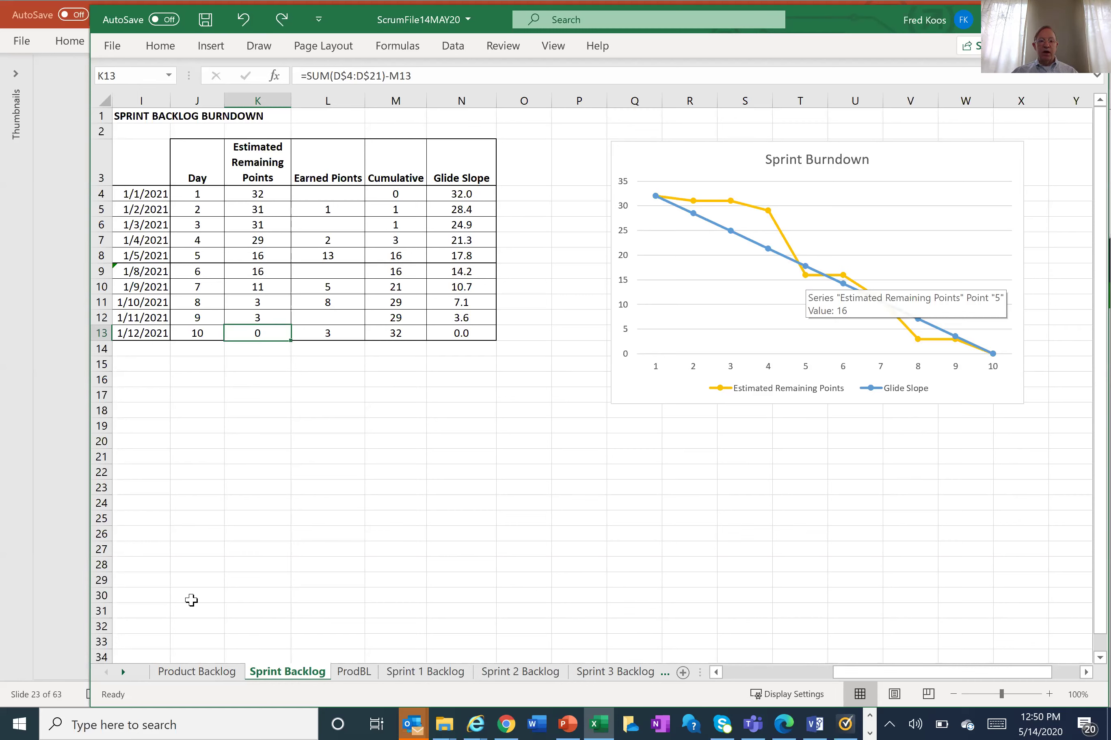
Step: Show the Product Backlog sheet, revisit the Sprint Backlog burndown, and open the ProdBL sheet
left_click(207, 673)
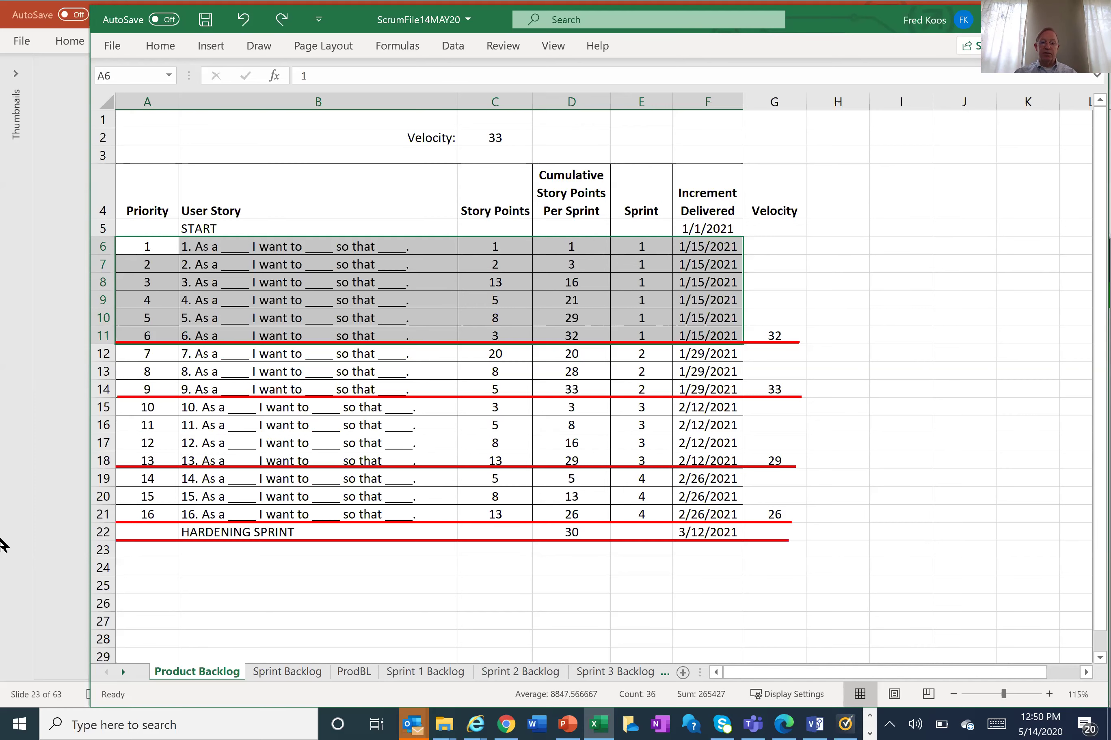
left_click(288, 670)
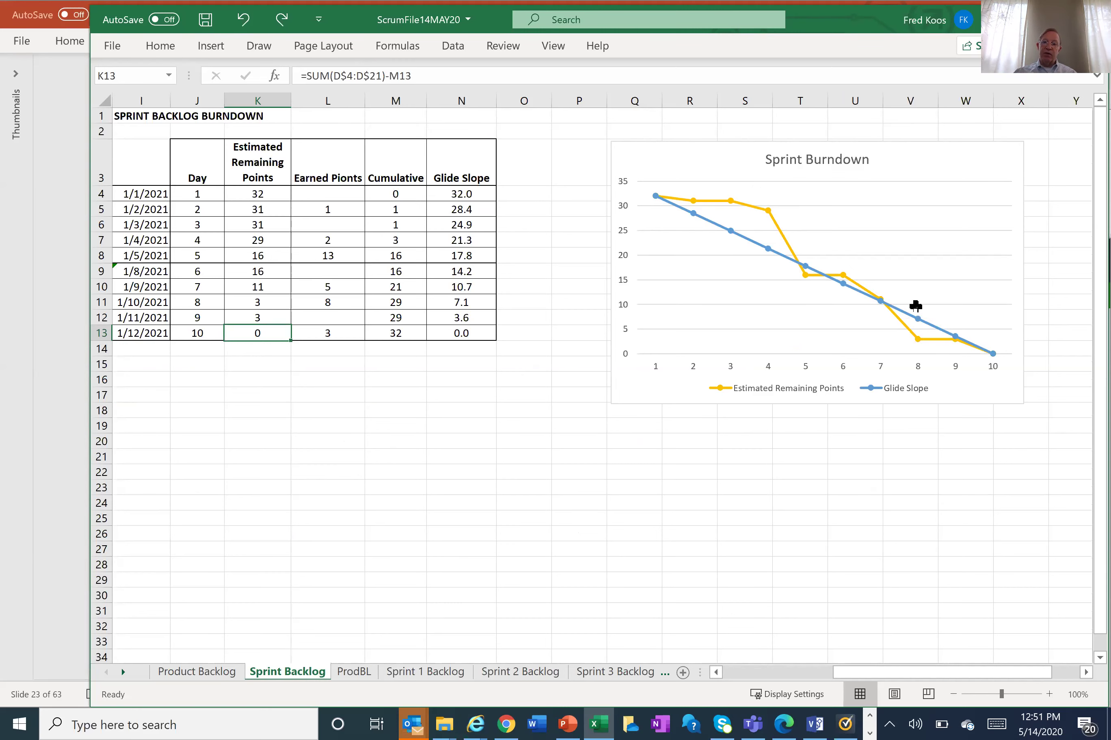
left_click(354, 670)
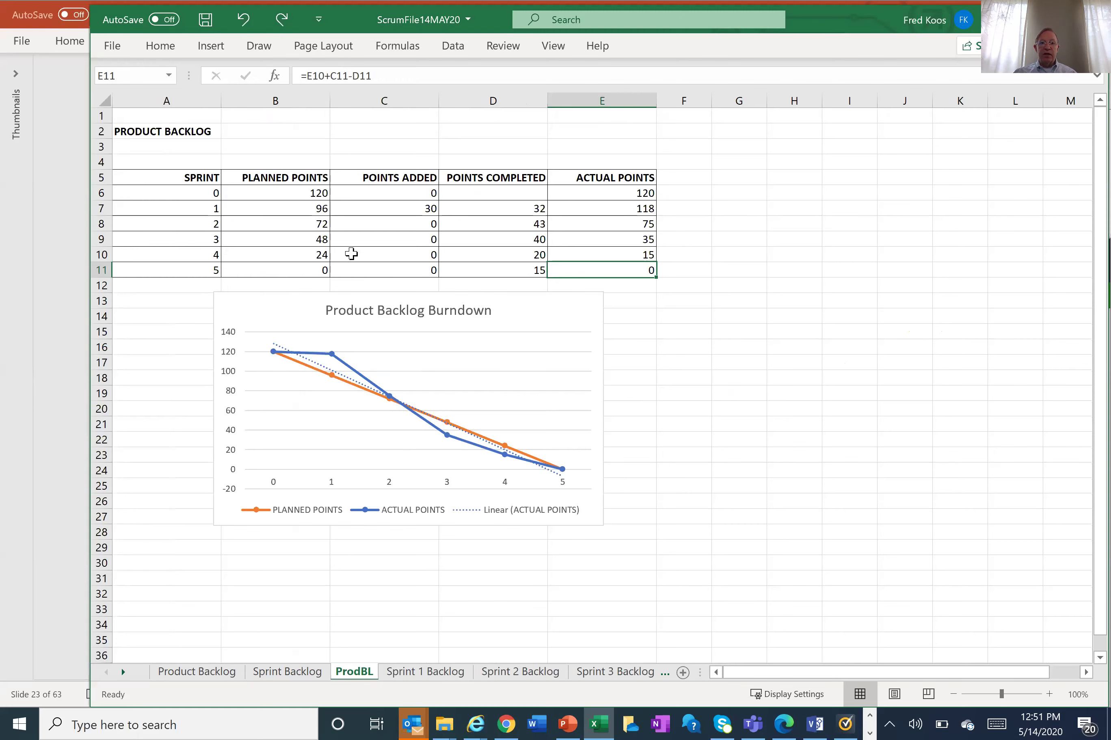
Step: Examine the Planned Points of sprint 5 and the Actual Points of sprints 1 to 5 in the ProdBL table
left_click(309, 271)
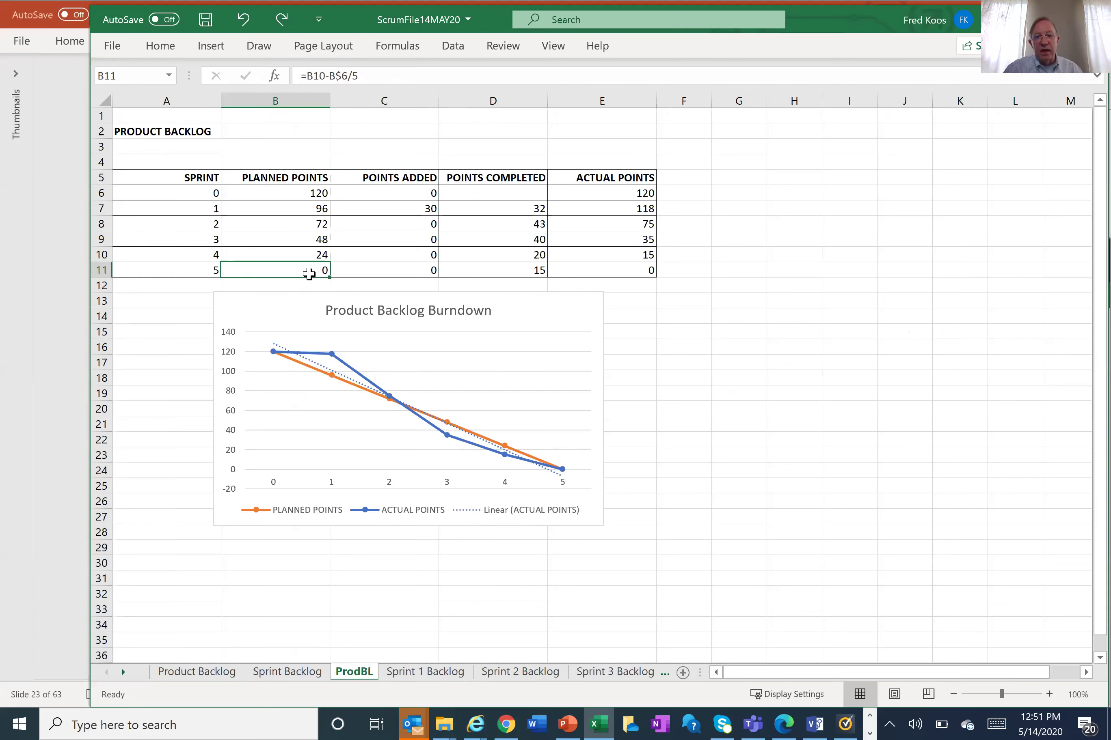
left_click(628, 262)
left_click(625, 272)
key("Up")
key("Up")
key("Up")
key("Up")
key("Down")
key("Down")
key("Down")
key("Down")
Step: Clear the Actual Points from sprint 5 up to sprint 2 in the ProdBL table
key("Delete")
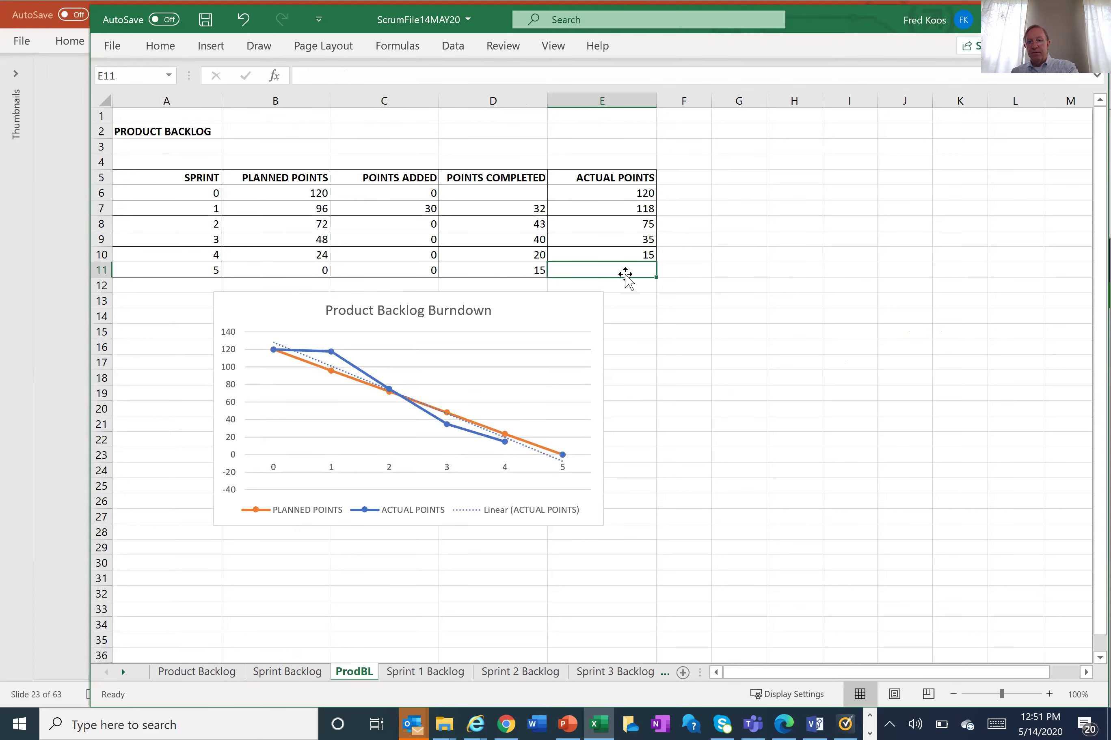
key("Up")
key("Delete")
key("Up")
key("Delete")
key("Up")
key("Delete")
key("Up")
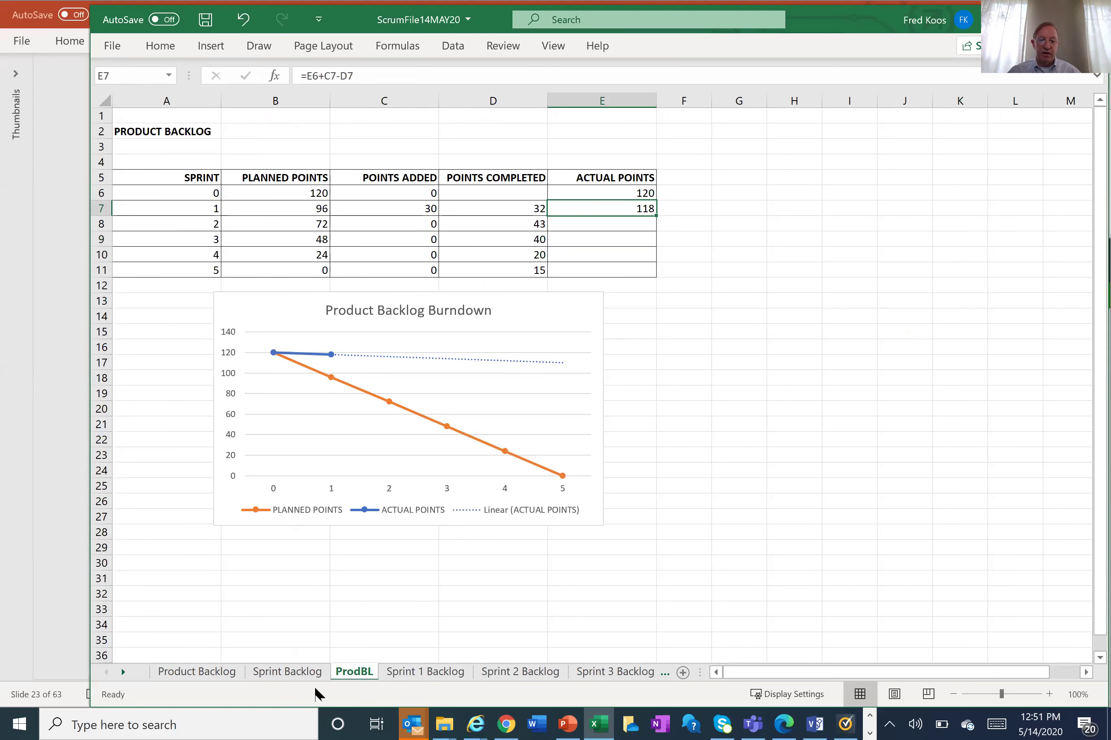
Step: Revisit the Sprint Backlog sheet and point out the end of the Glide Slope line in the Sprint Burndown chart
left_click(306, 673)
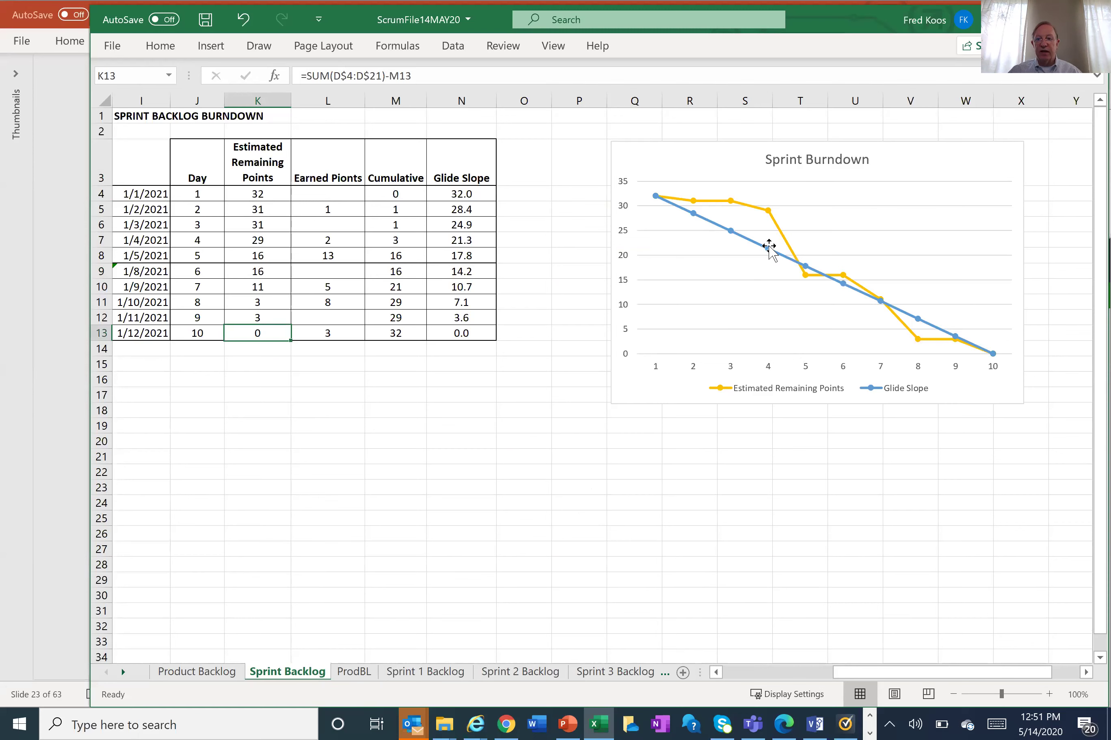
mouse_move(948, 342)
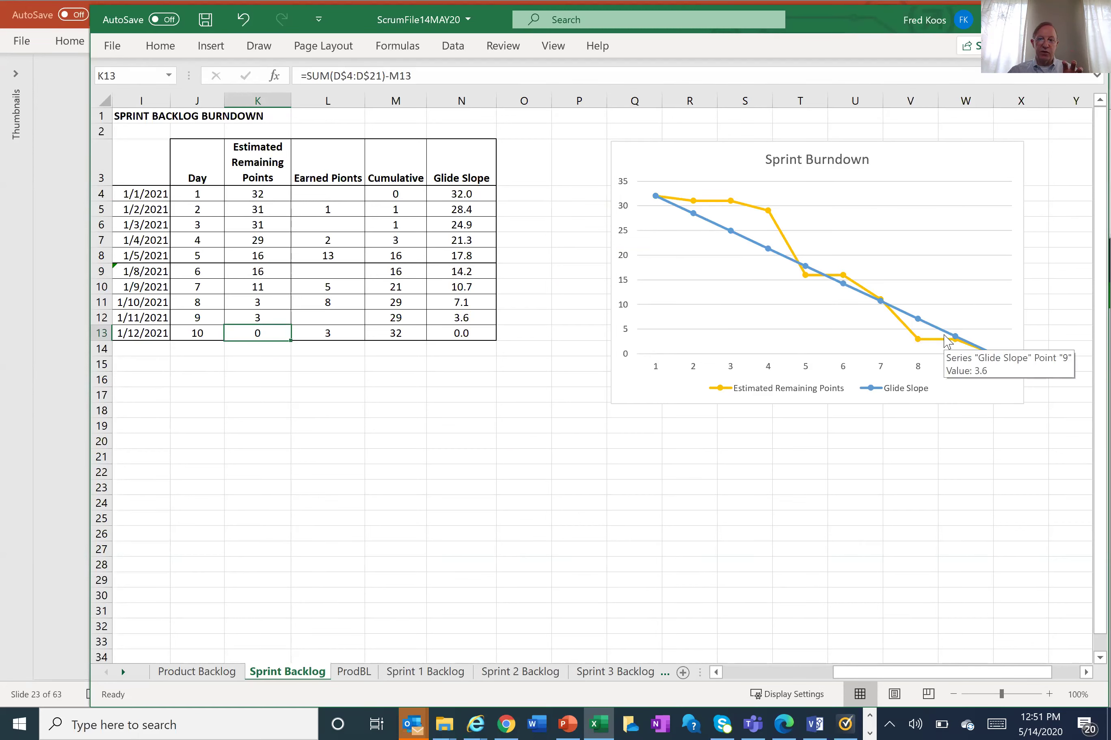
Step: On the ProdBL sheet, undo the clearing of the Actual Points one sprint at a time, from sprint 2 to sprint 5
left_click(344, 675)
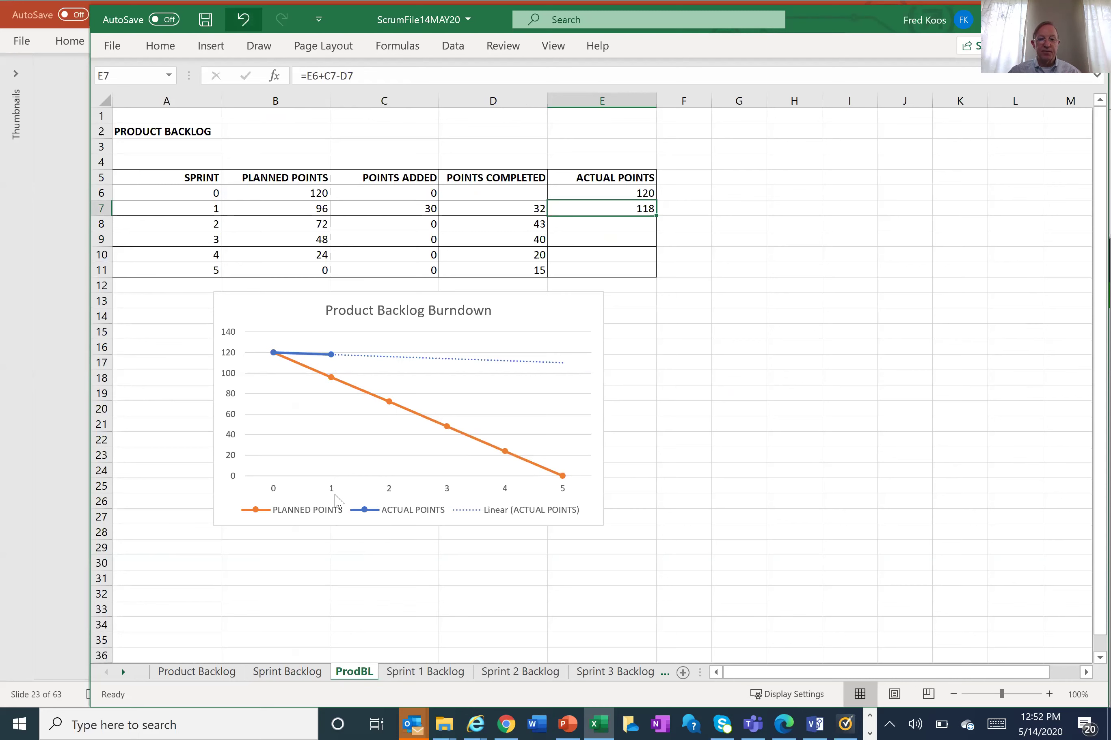
key("ctrl+z")
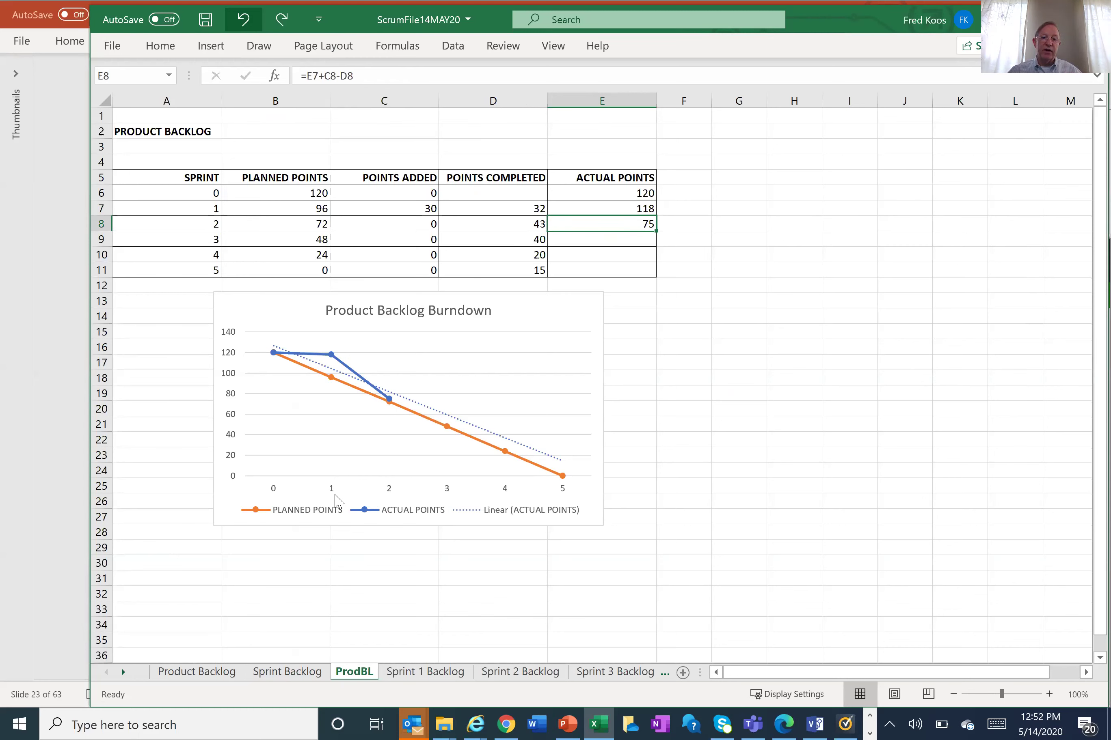
key("ctrl+z")
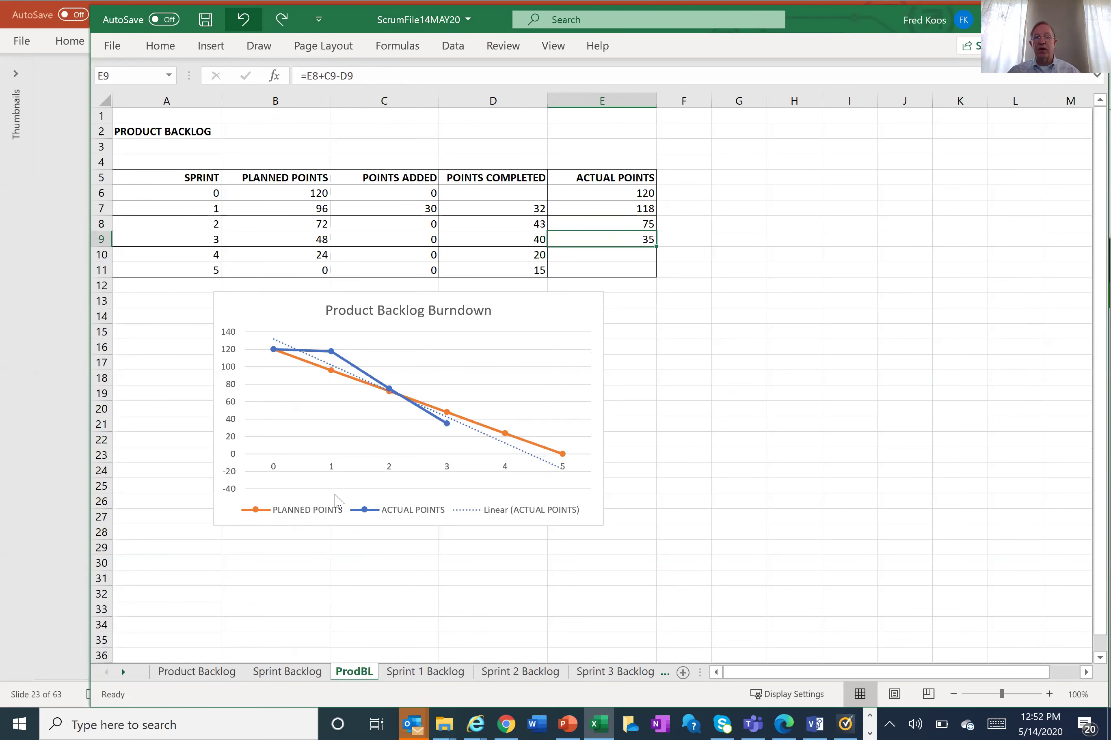
key("ctrl+y")
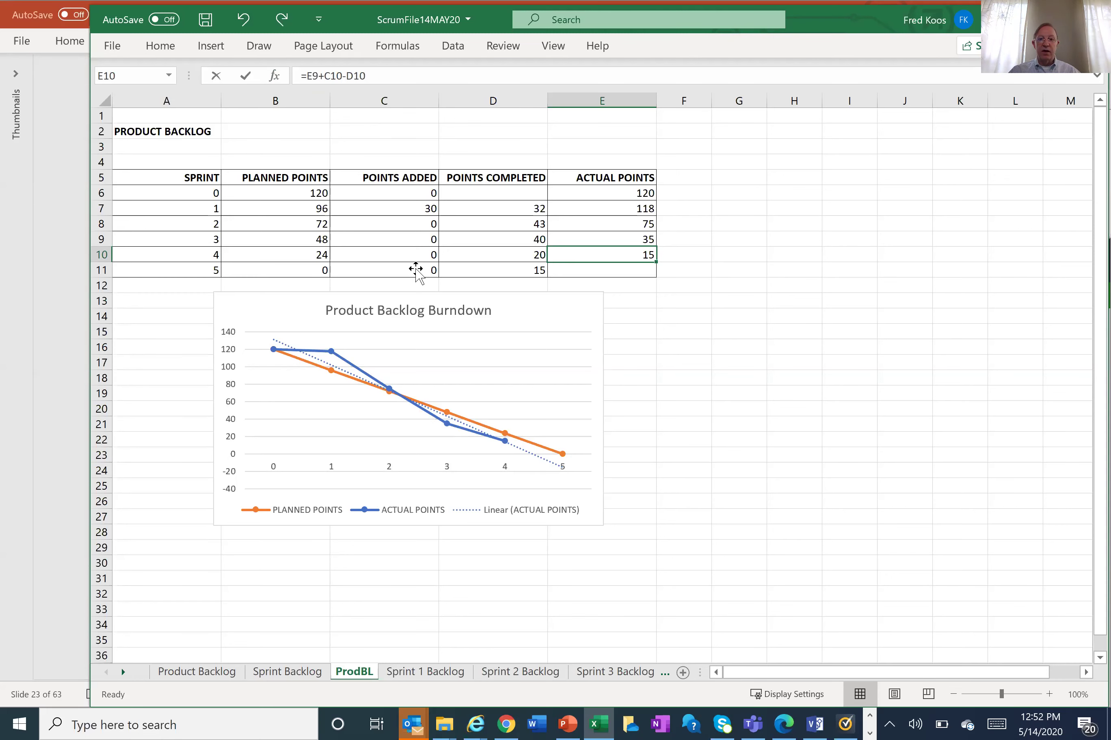
key("F2")
key("Return")
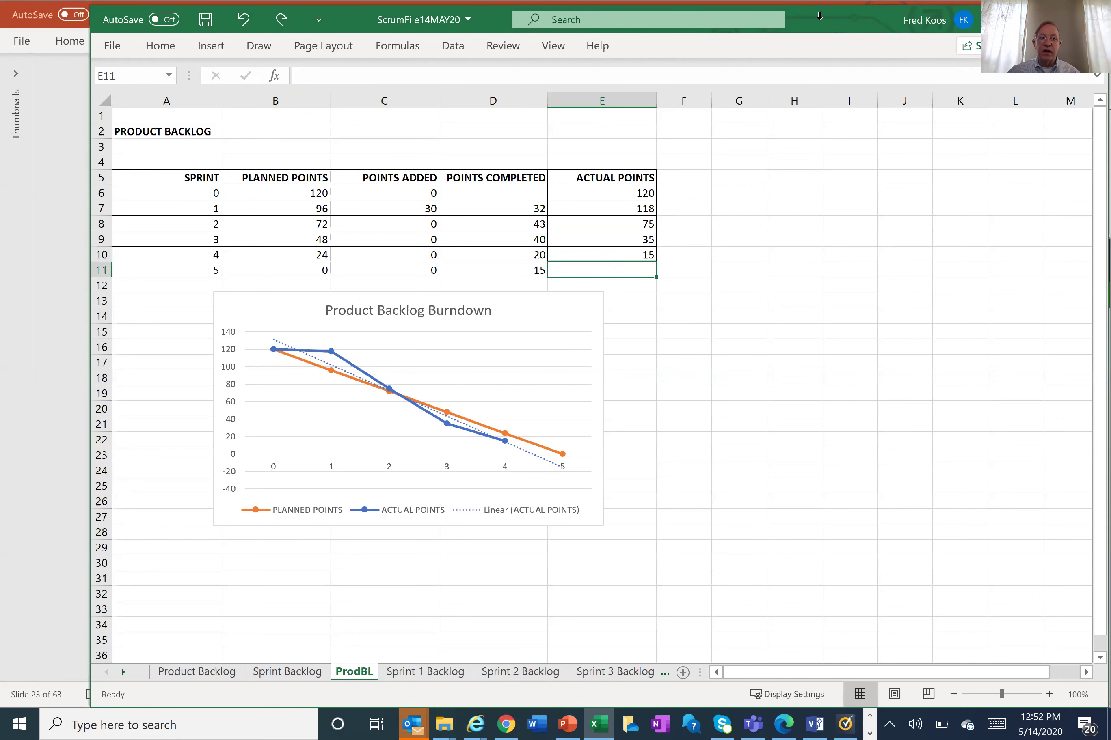
left_click_drag(819, 15, 812, 46)
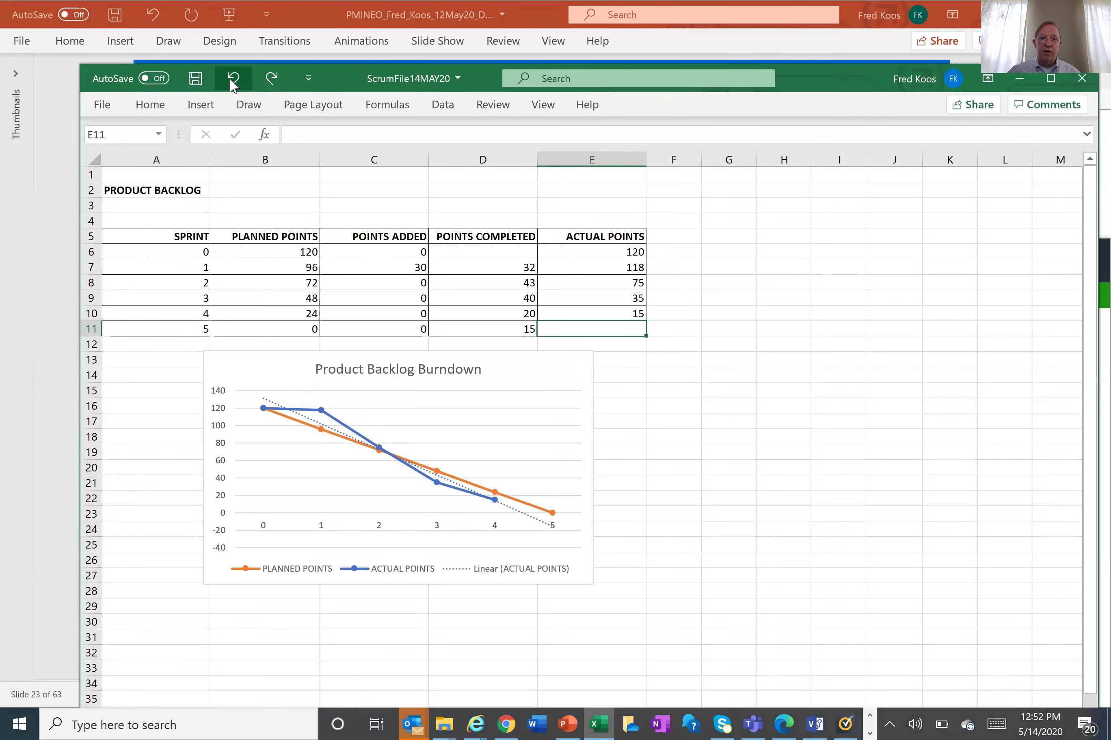
left_click(235, 81)
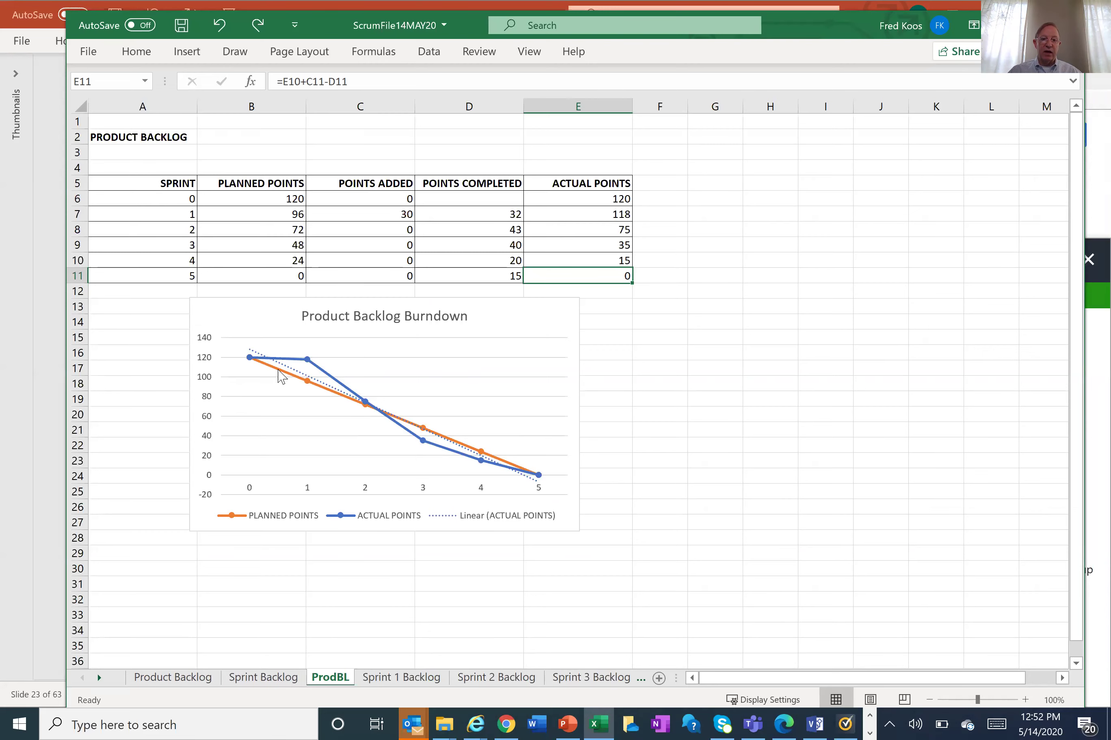
Step: Revisit the Sprint Backlog sheet and point out the Estimated Remaining Points line between days 4 and 5 in the Sprint Burndown chart
left_click(263, 678)
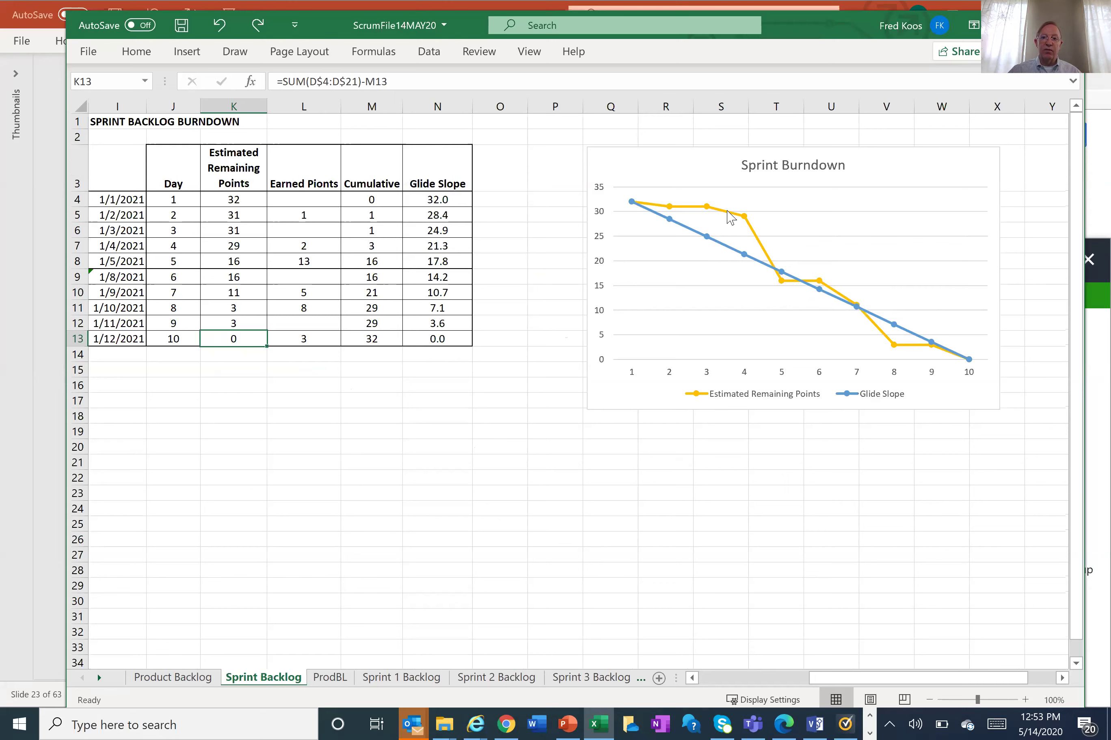
mouse_move(767, 246)
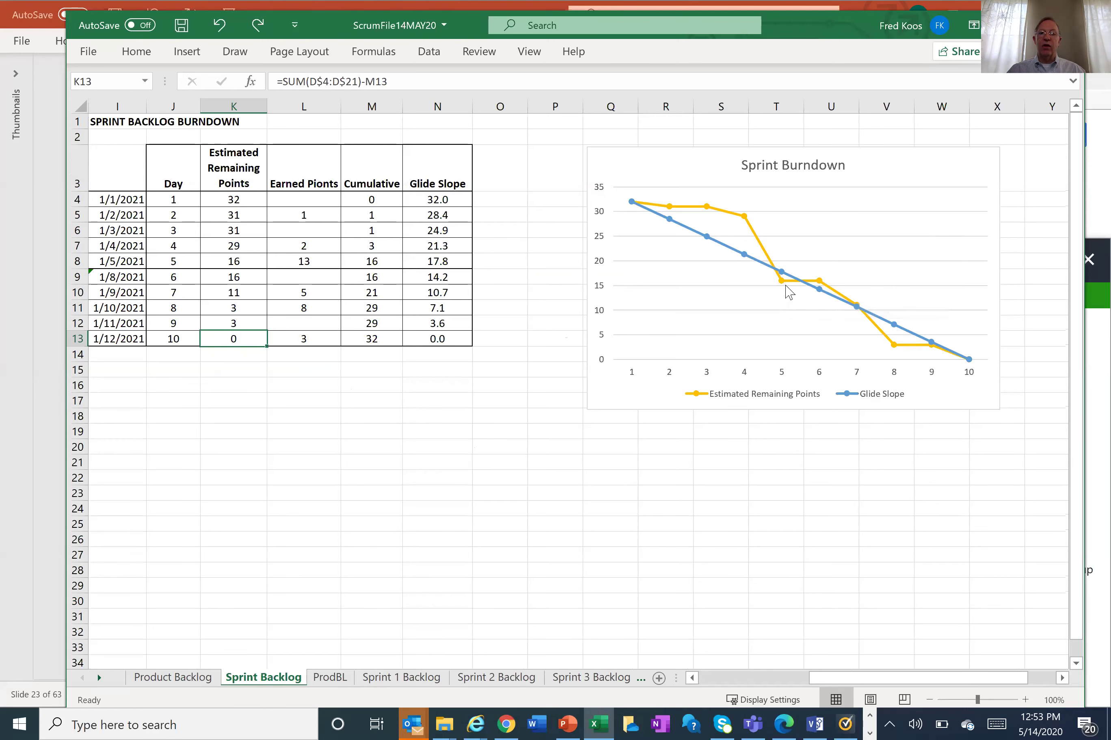
mouse_move(784, 283)
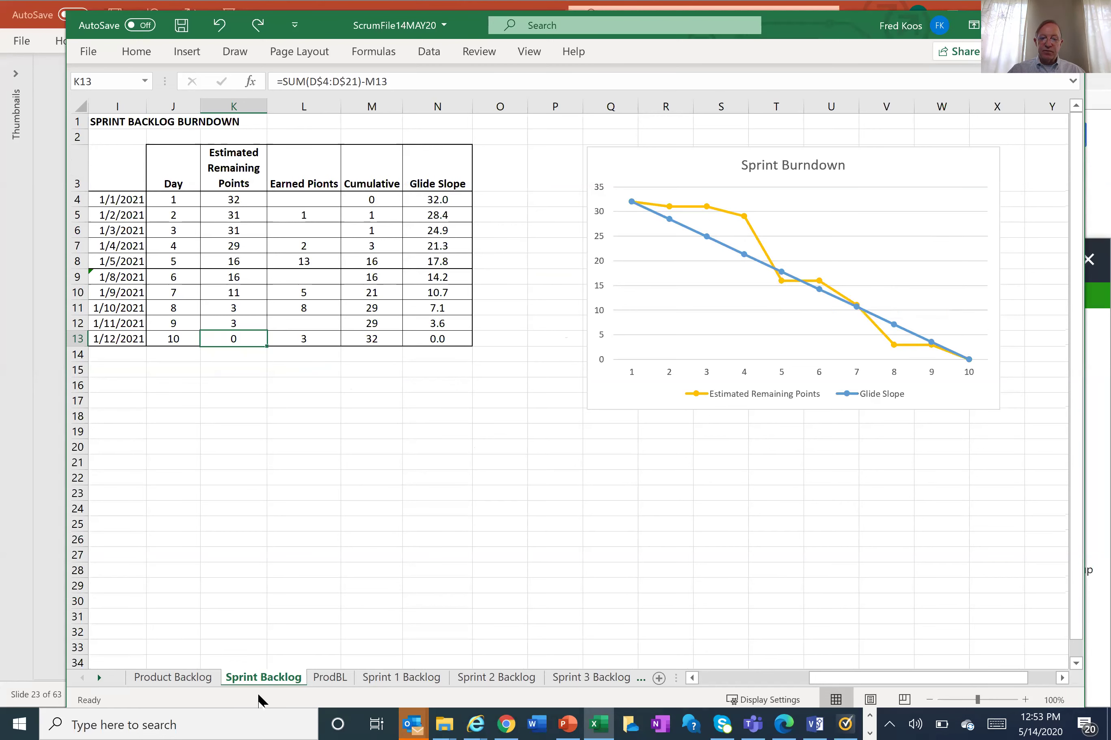
Step: Show the ProdBL sheet again, switch to the PowerPoint presentation, and advance to the slide "20 Increment of Value"
left_click(336, 682)
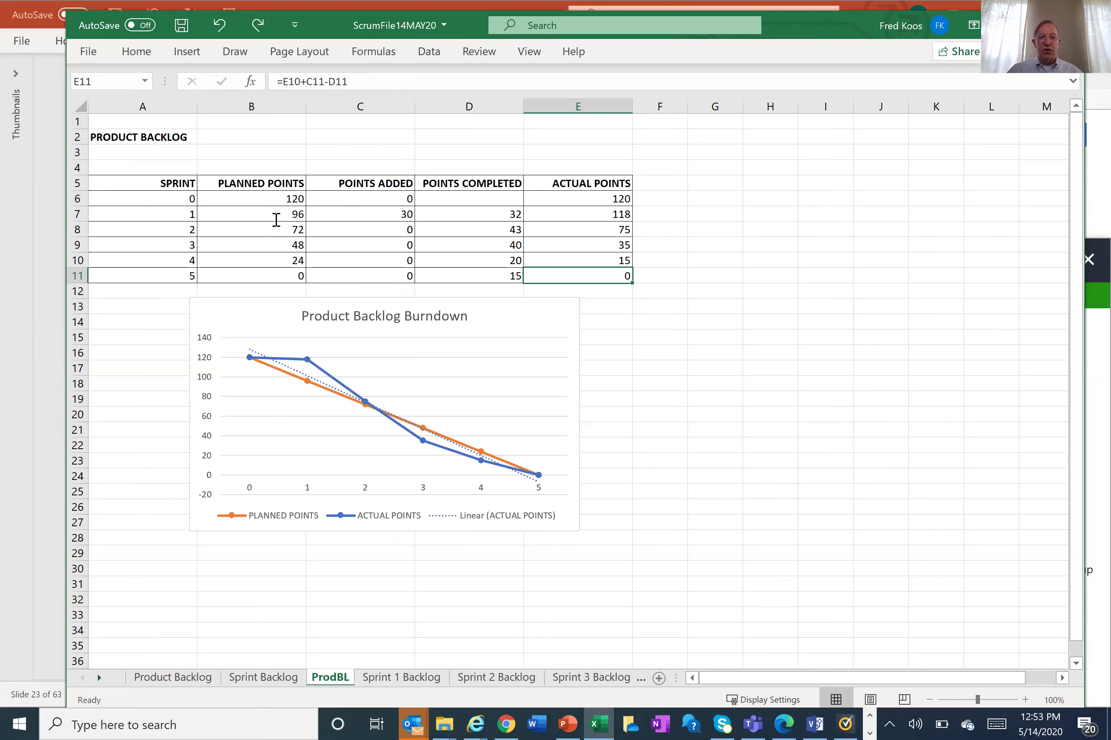
key("alt+Tab")
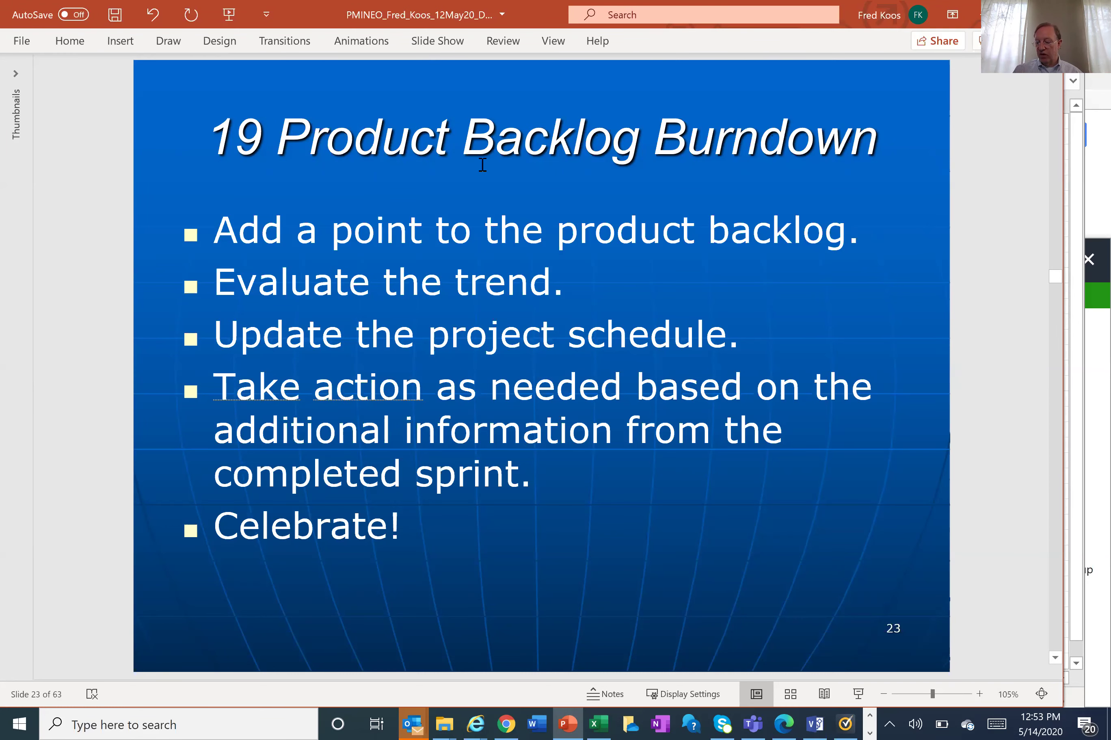
scroll(482, 165, "down", 1)
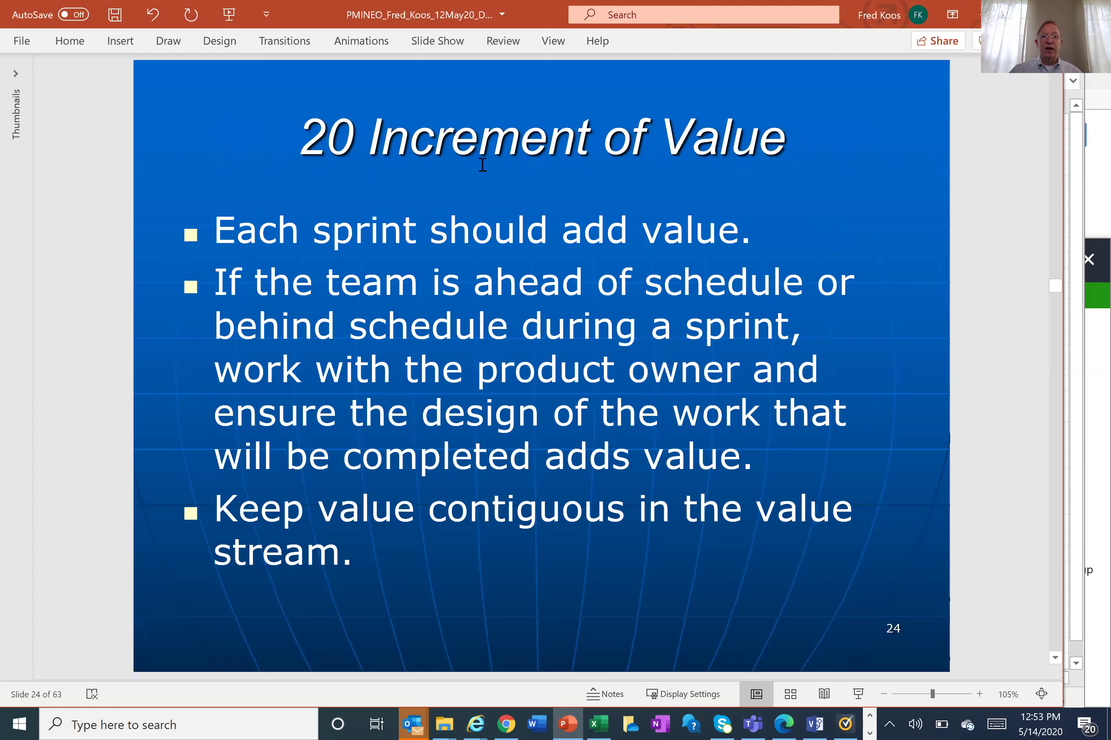